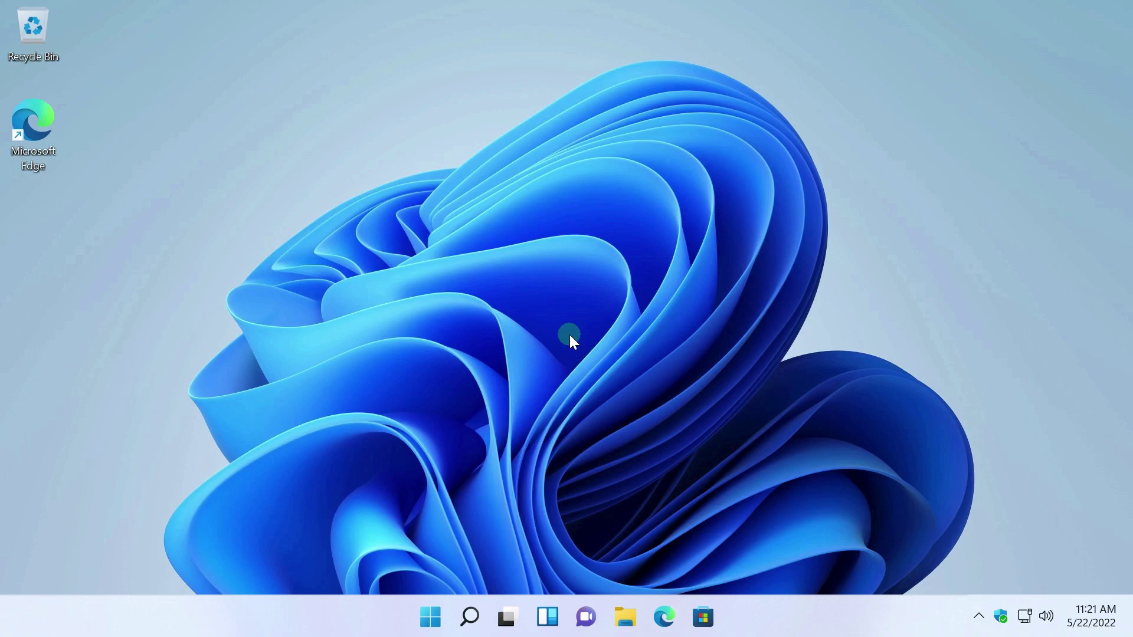
Enable Safe boot (Minimal) on msconfig's Boot tab and confirm so the restart lands in Safe Mode.
key("super")
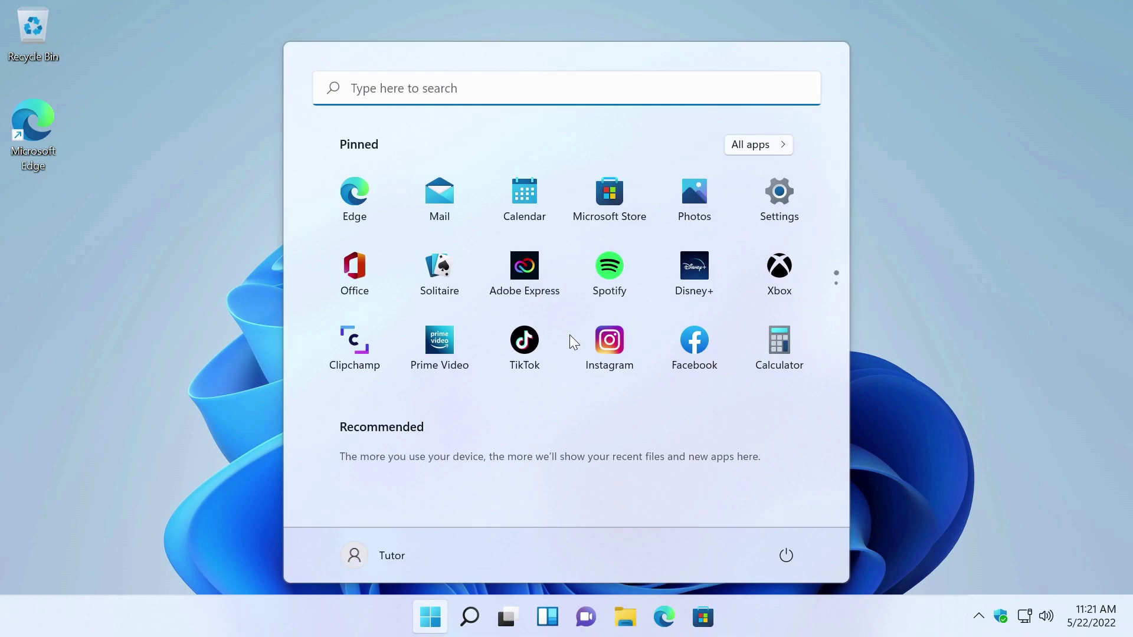
type("mscon")
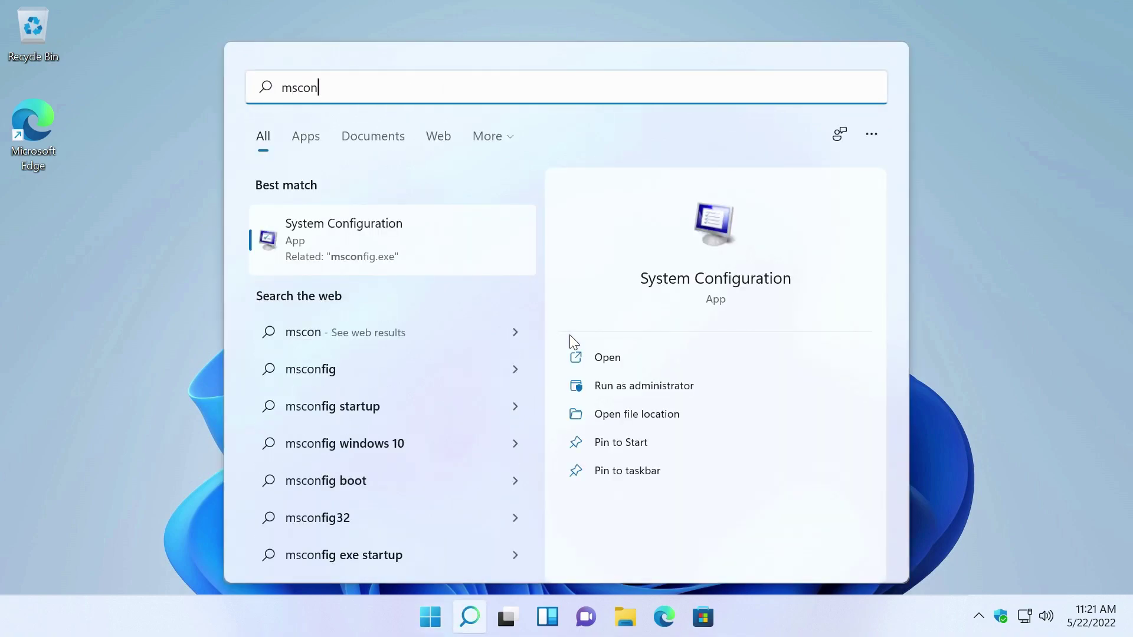
left_click(570, 335)
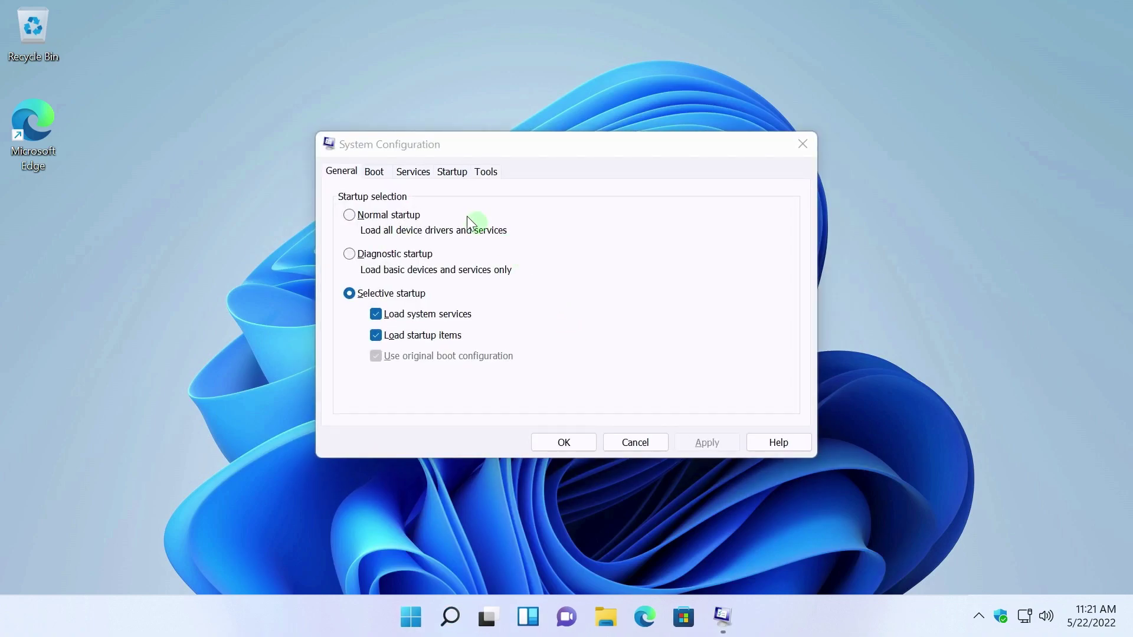
left_click(379, 176)
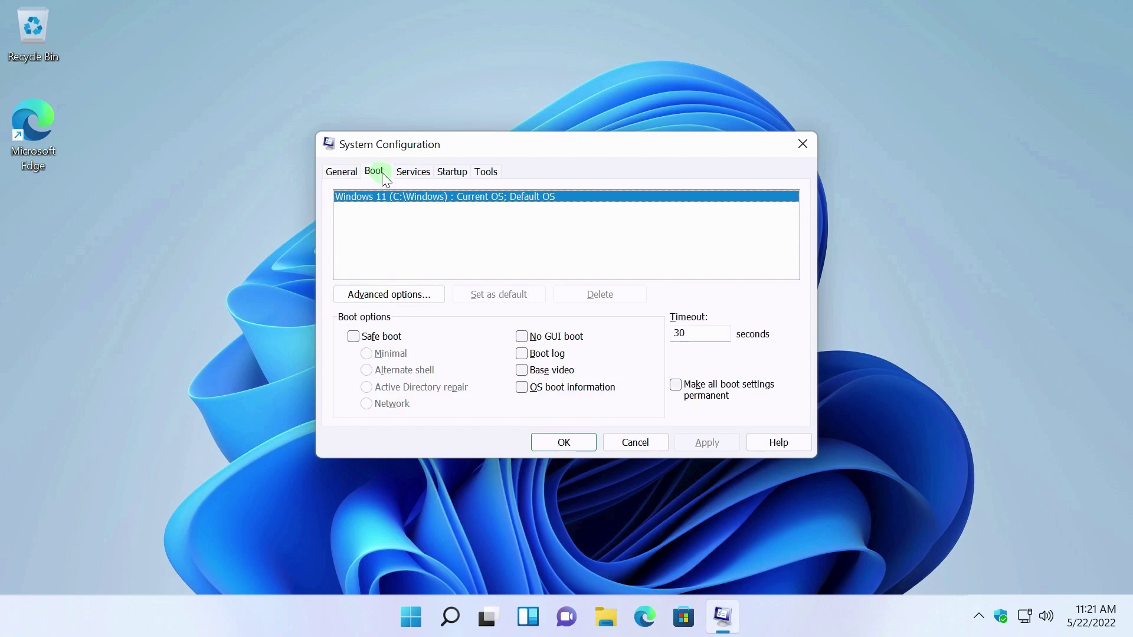
left_click(353, 337)
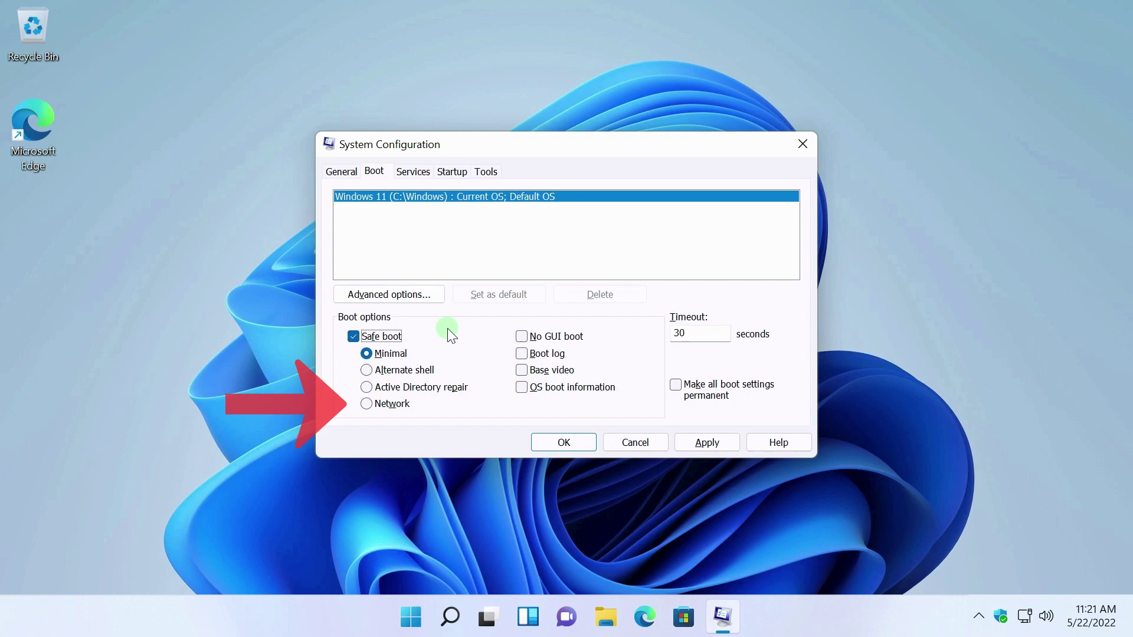
left_click(567, 442)
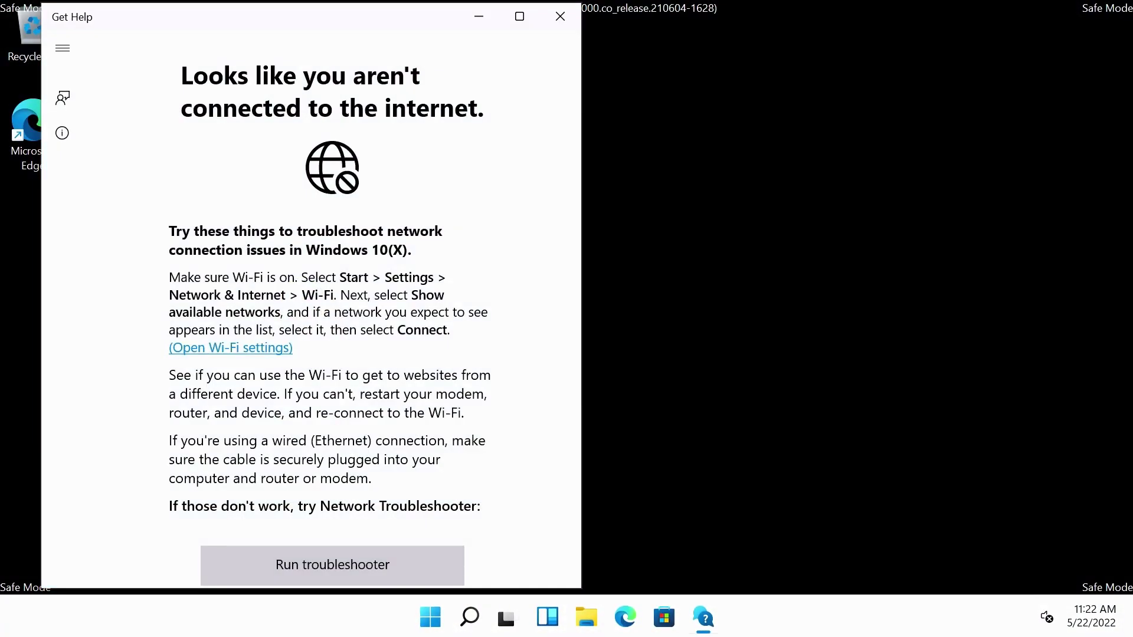
Close Get Help and launch msconfig again from the Run dialog.
left_click(571, 27)
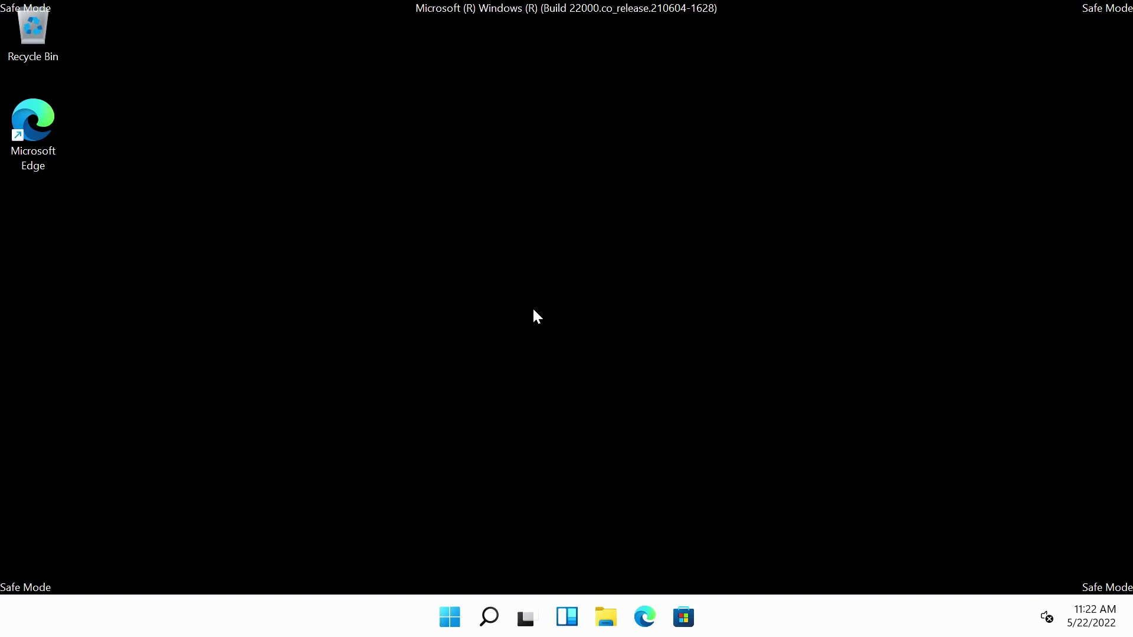
key("ctrl+super+o")
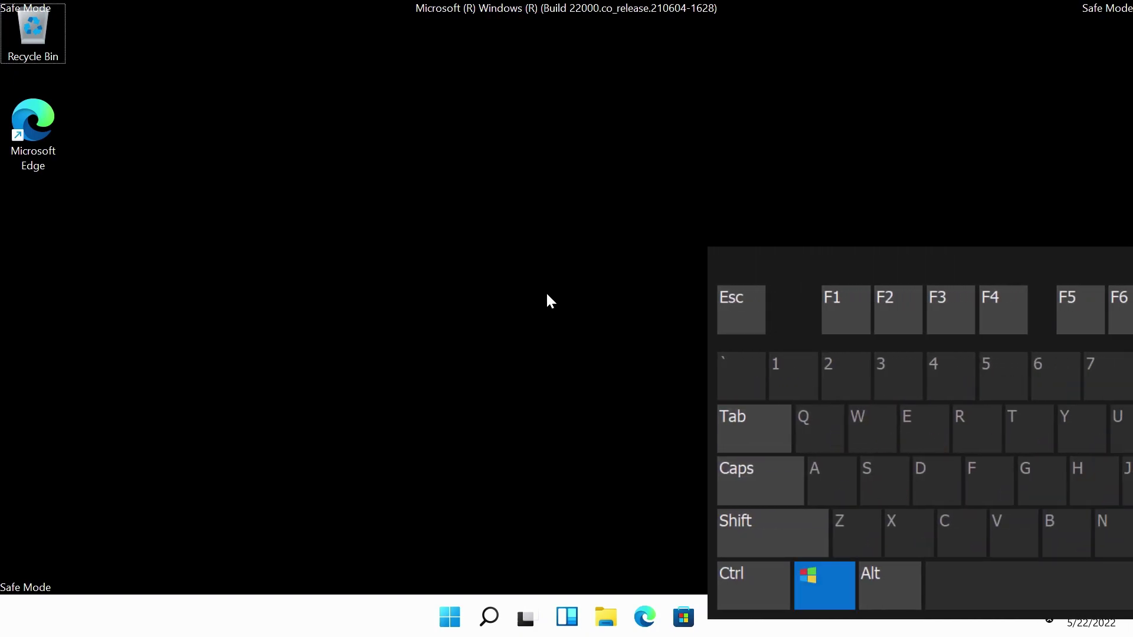
key("super+r")
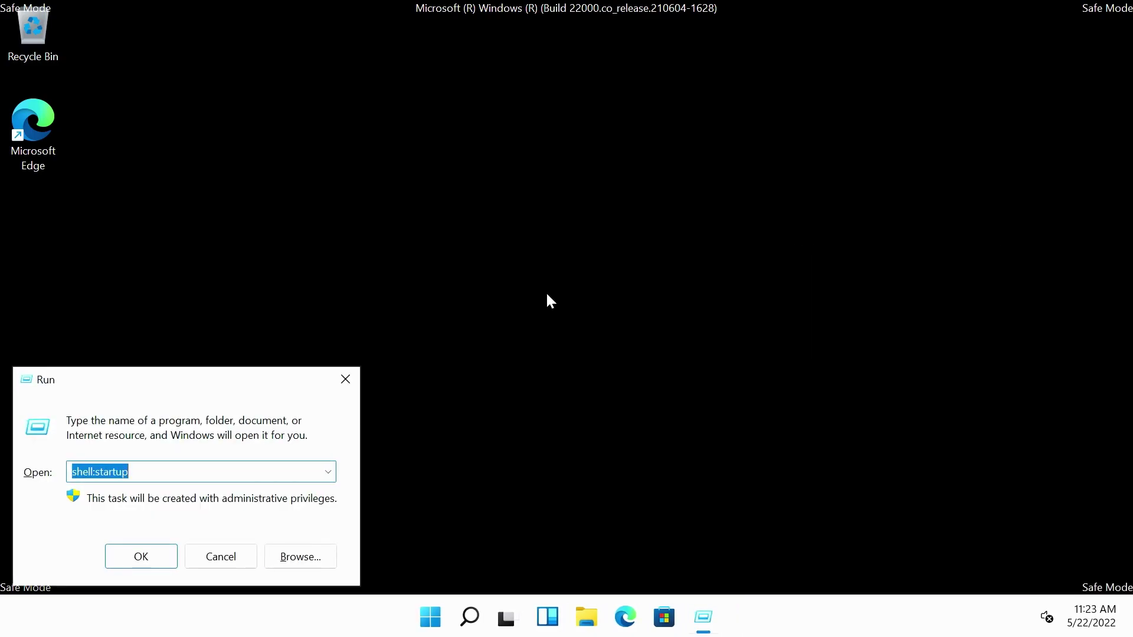
key("BackSpace")
type("msco")
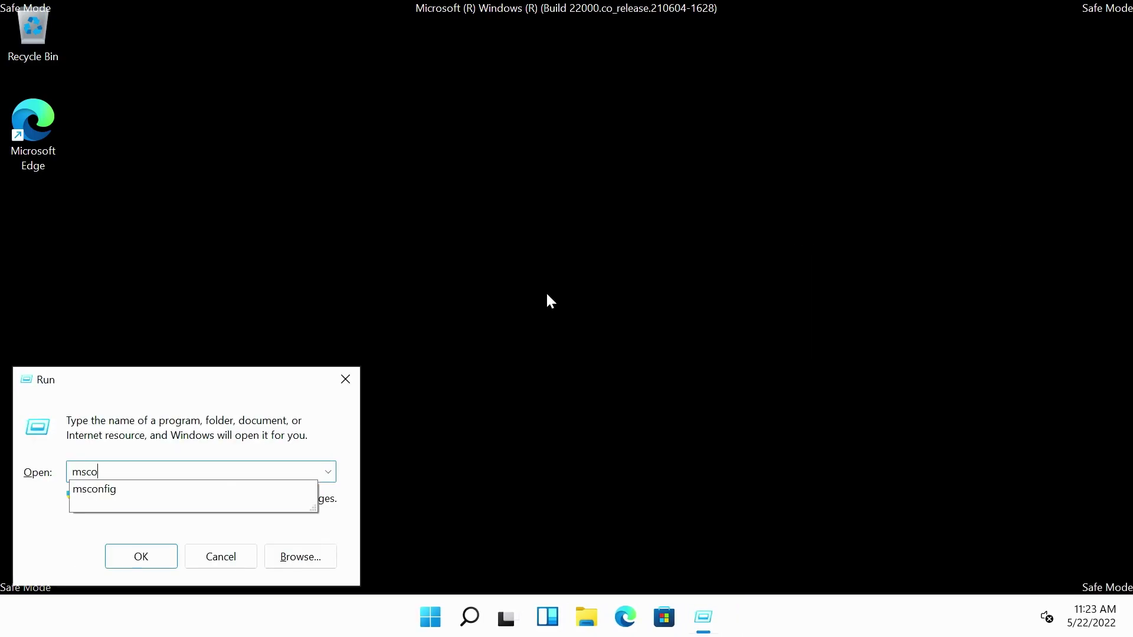
type("nfig")
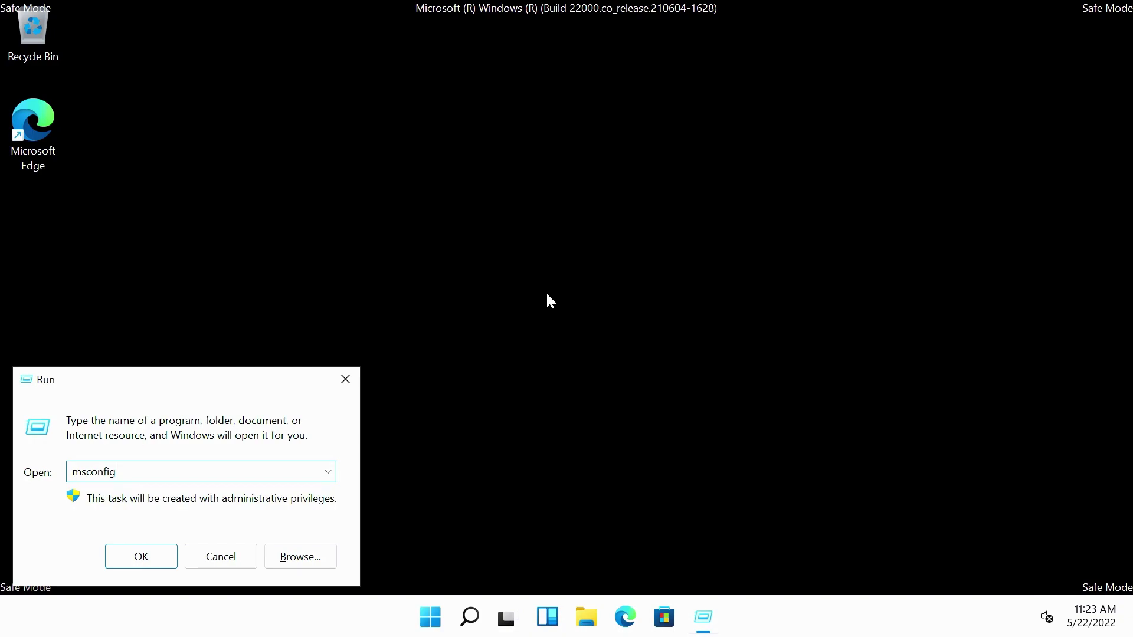
key("Return")
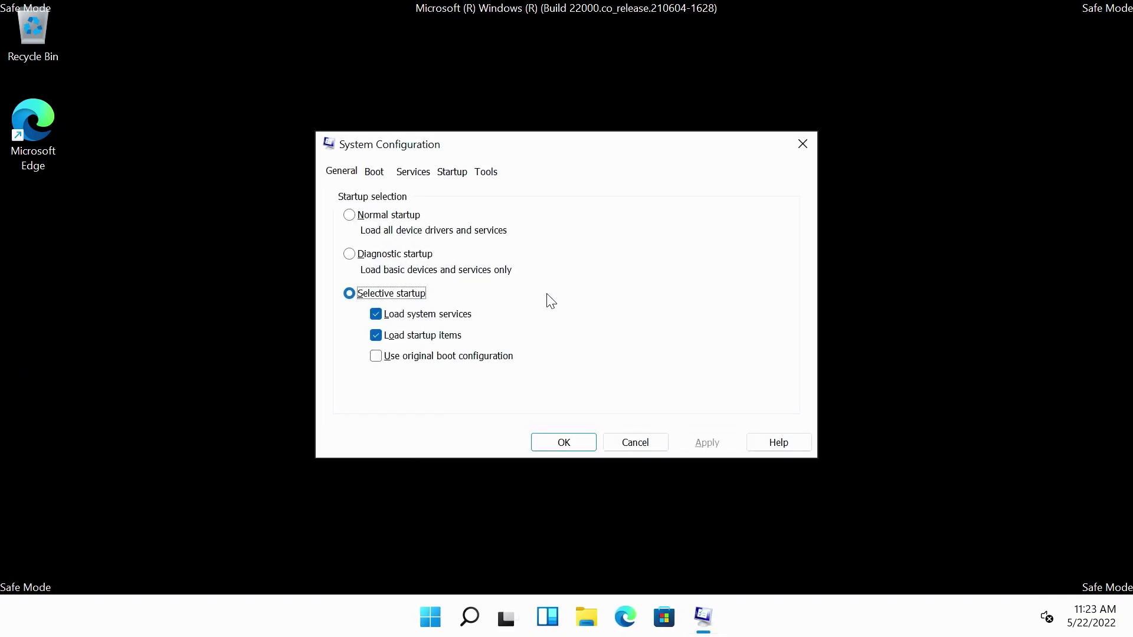
Clear the Safe boot checkbox on the Boot tab and confirm for a normal restart.
left_click(376, 174)
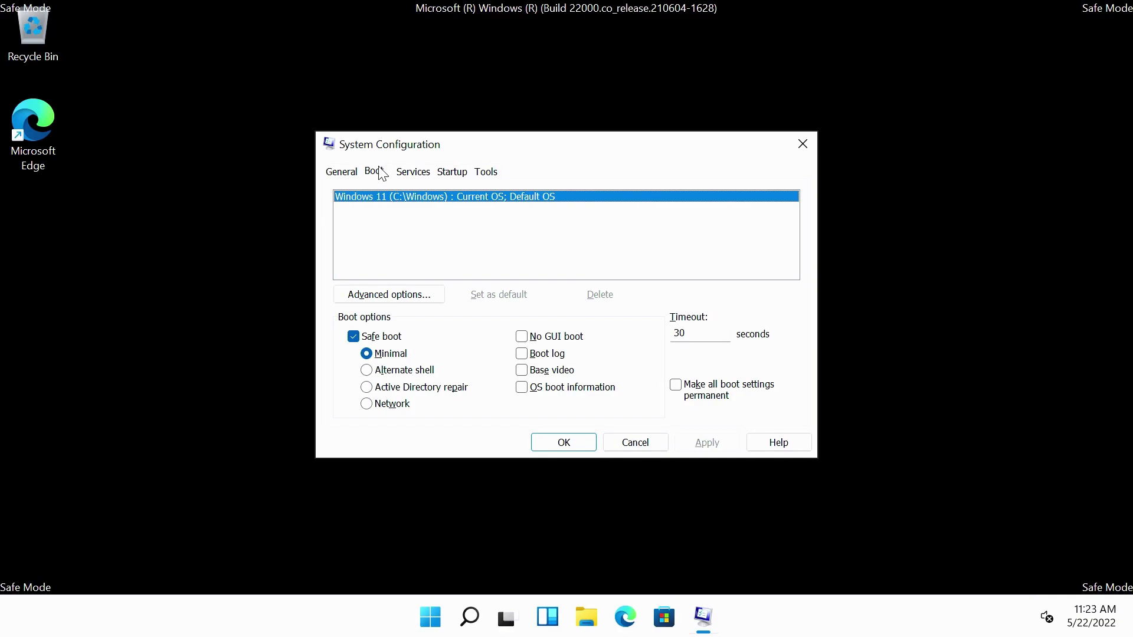
left_click(354, 336)
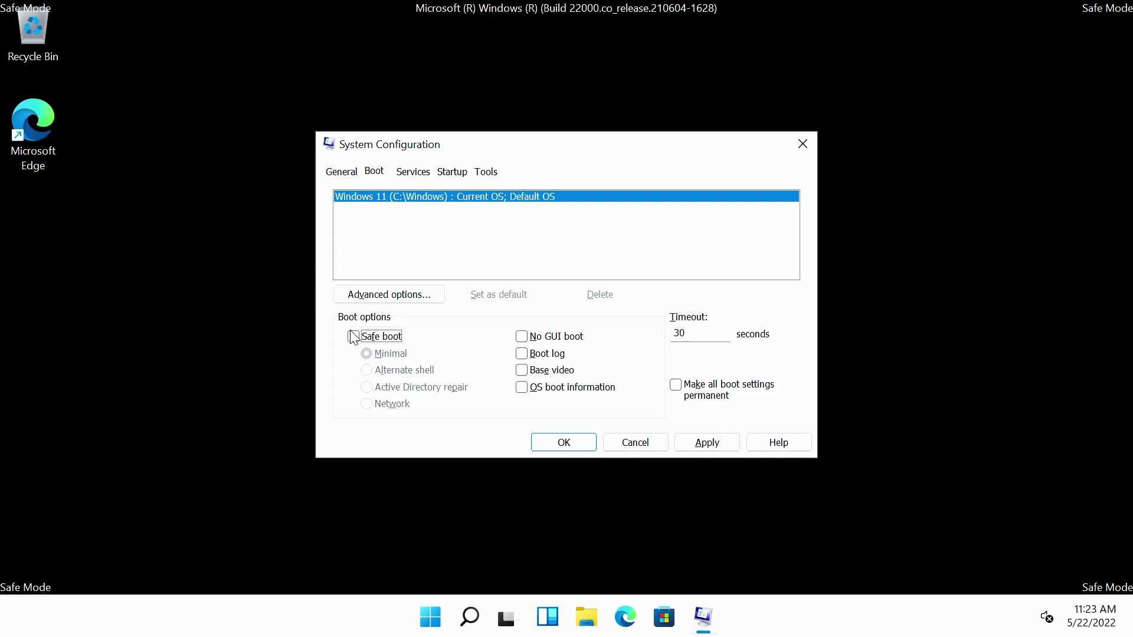
left_click(563, 445)
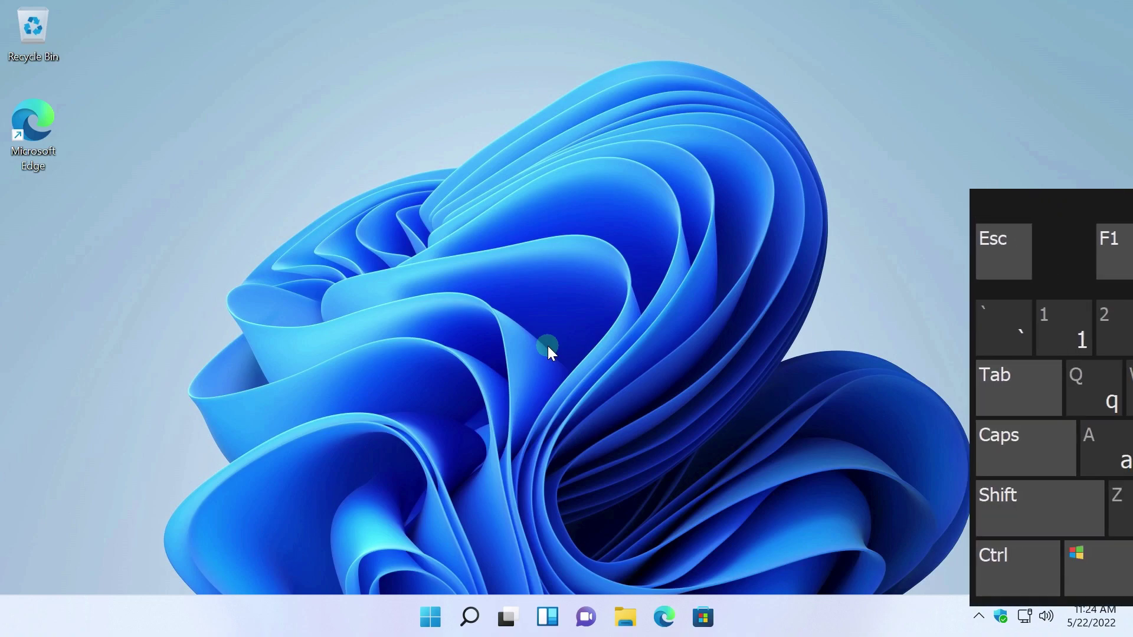
Shift+Restart from the Start menu's power options to reach the recovery Choose an option screen.
key("shift")
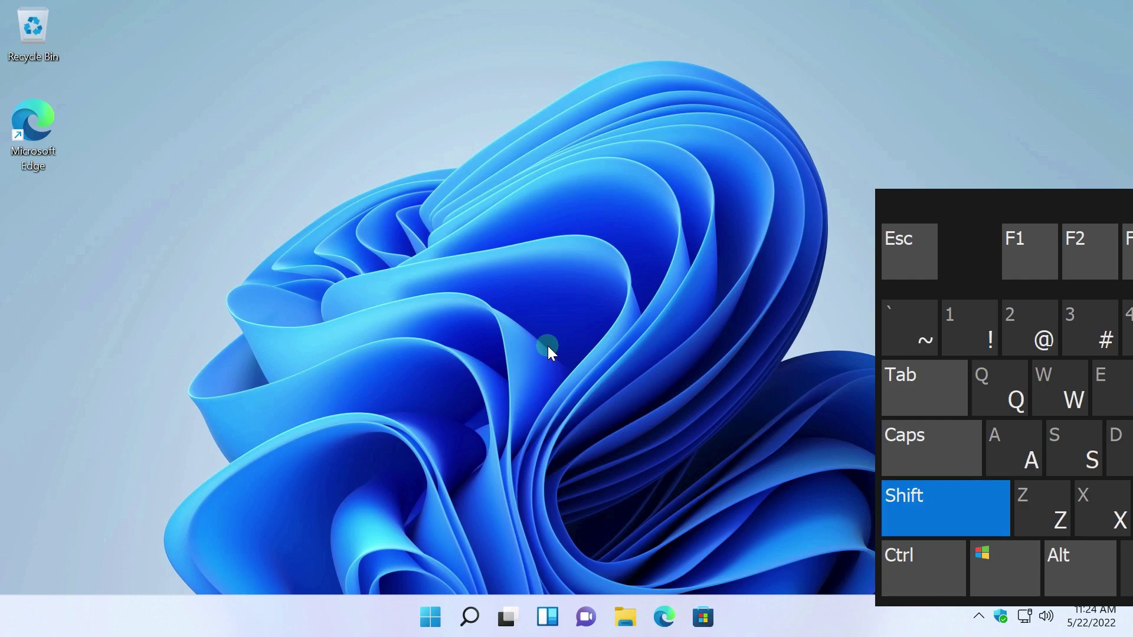
left_click(430, 617)
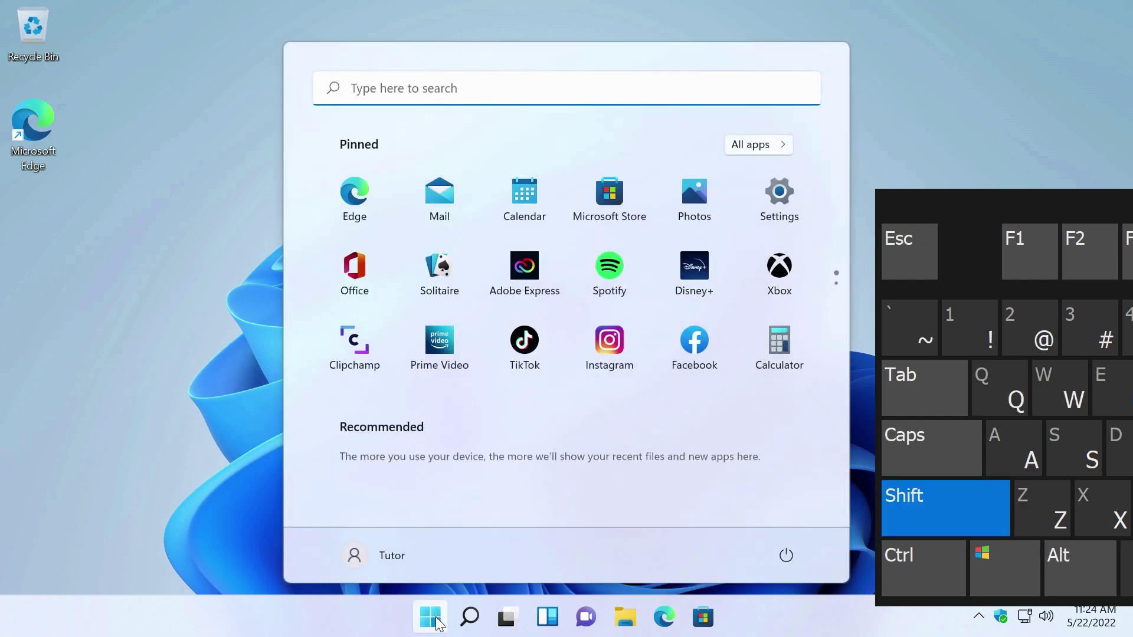
left_click(789, 557)
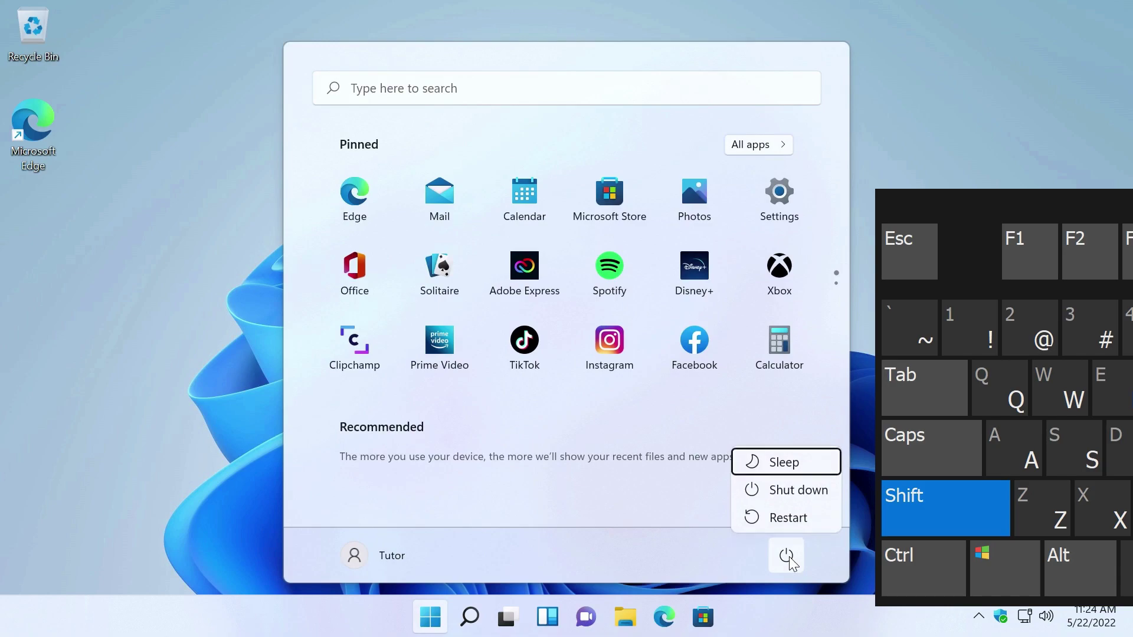
left_click(797, 519, "shift")
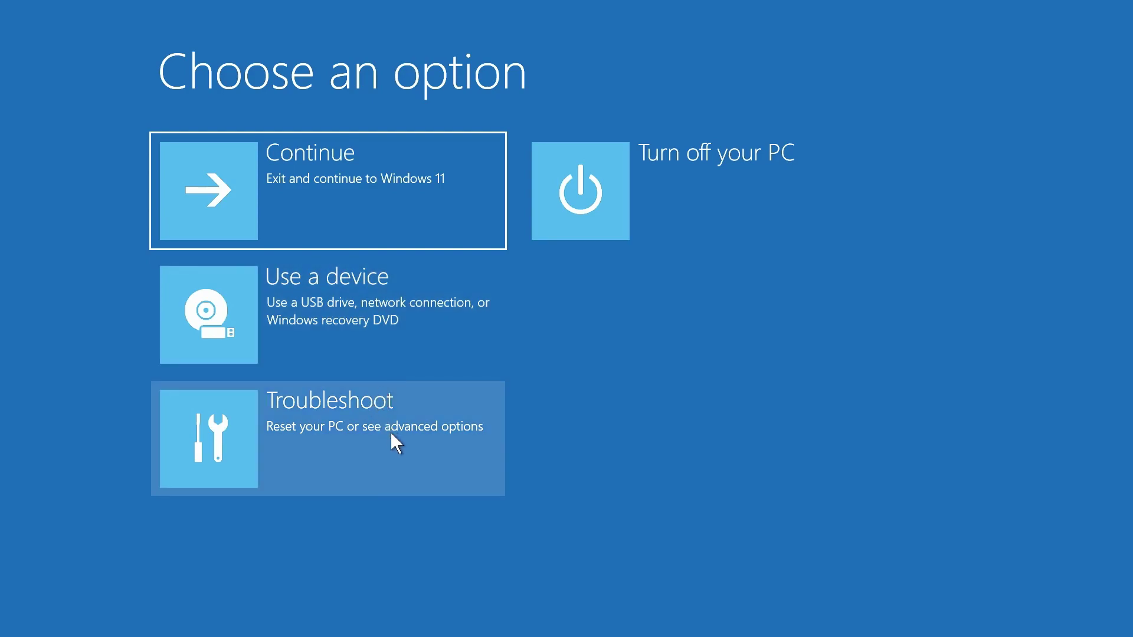
Go Troubleshoot > Advanced options > Startup Settings, restart, and choose option 4 Enable Safe Mode.
left_click(390, 432)
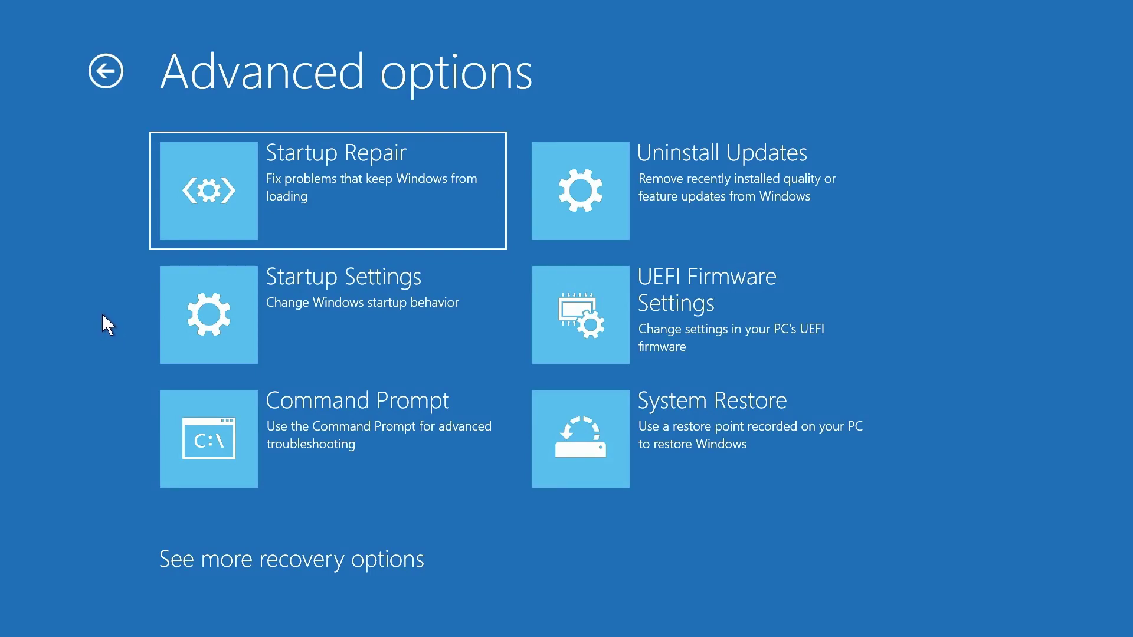
key("Down")
key("Up")
key("Down")
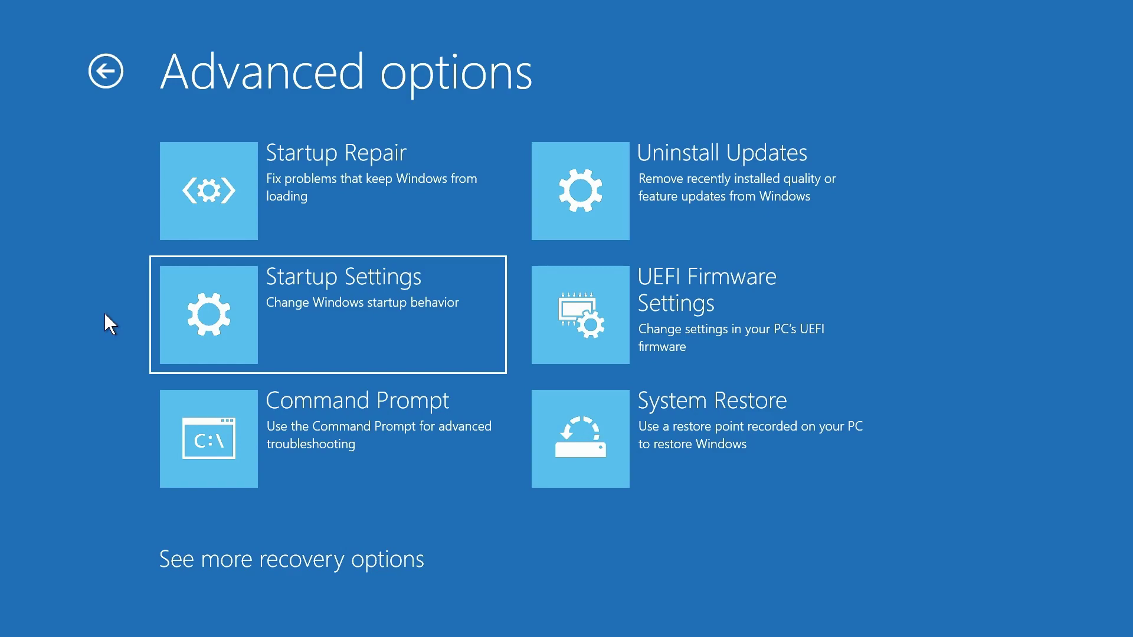
key("Return")
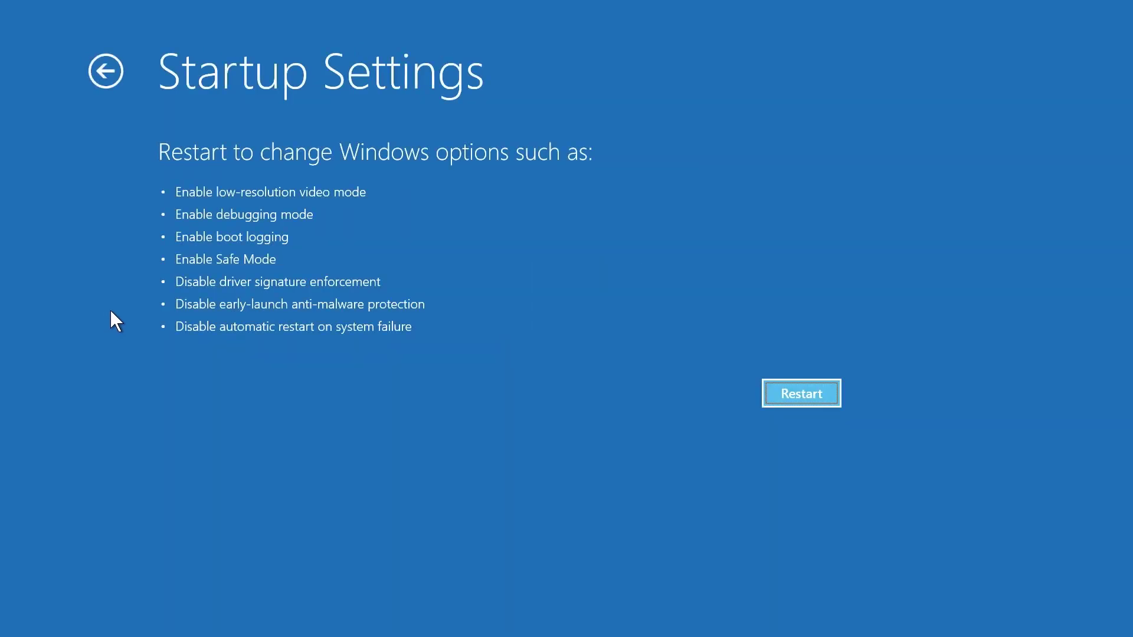
left_click(805, 403)
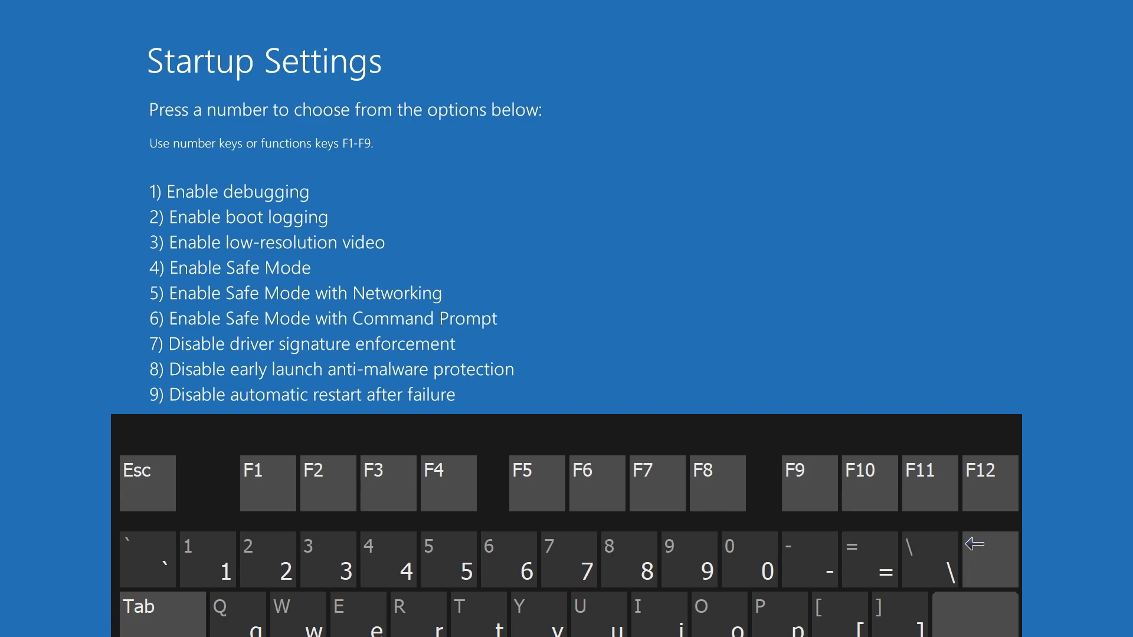
key("F4")
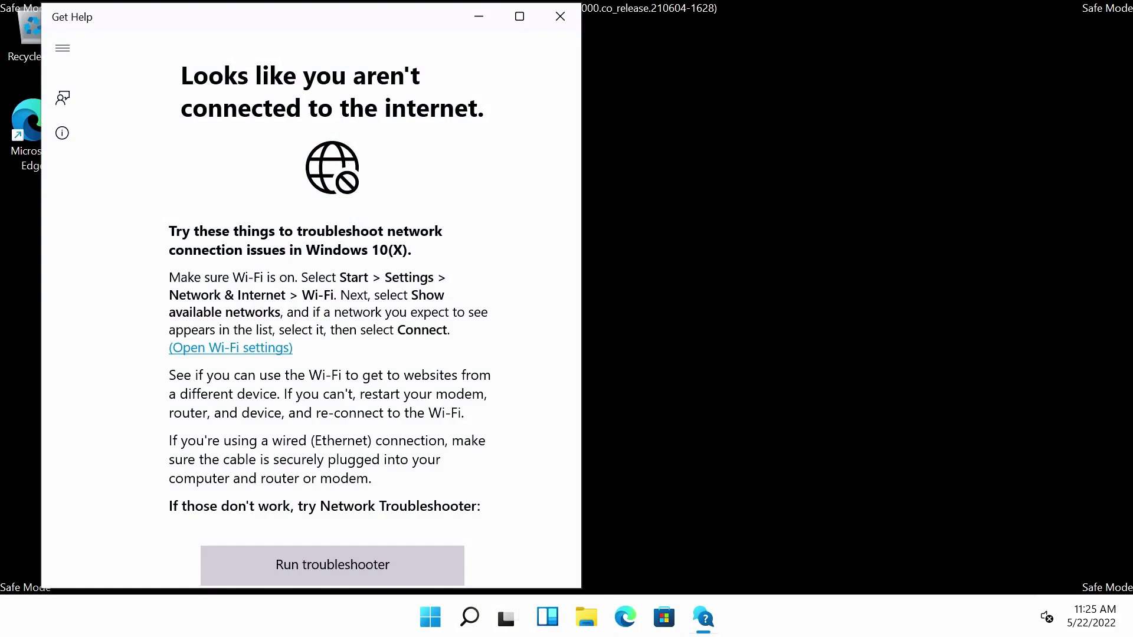
Close Get Help and restart from the Start menu's power options to leave Safe Mode.
left_click(561, 17)
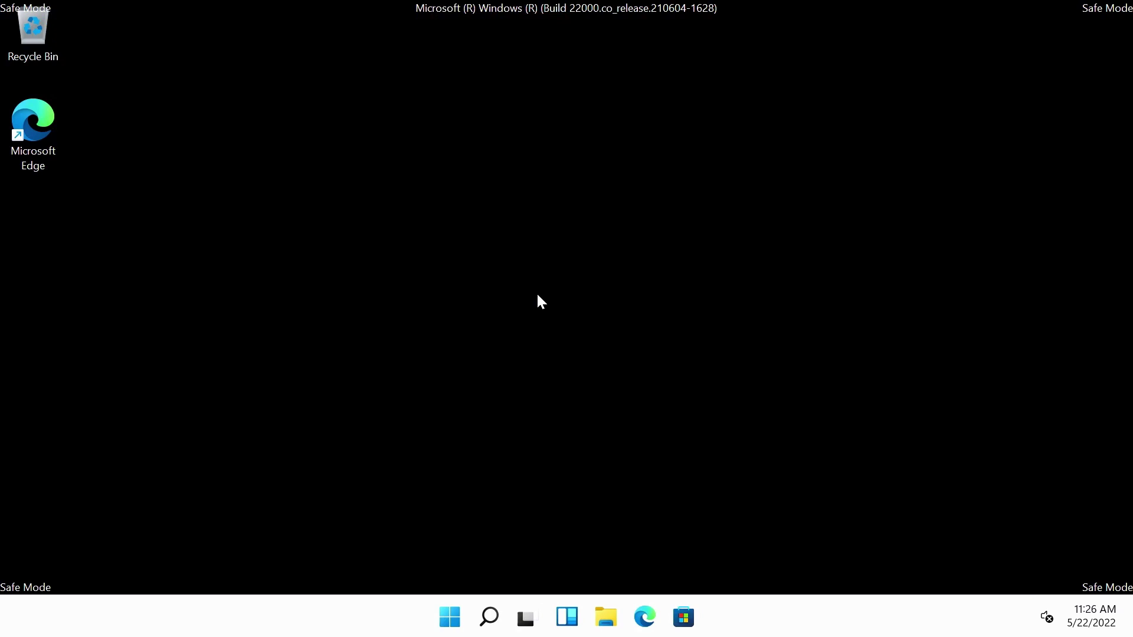
left_click(451, 602)
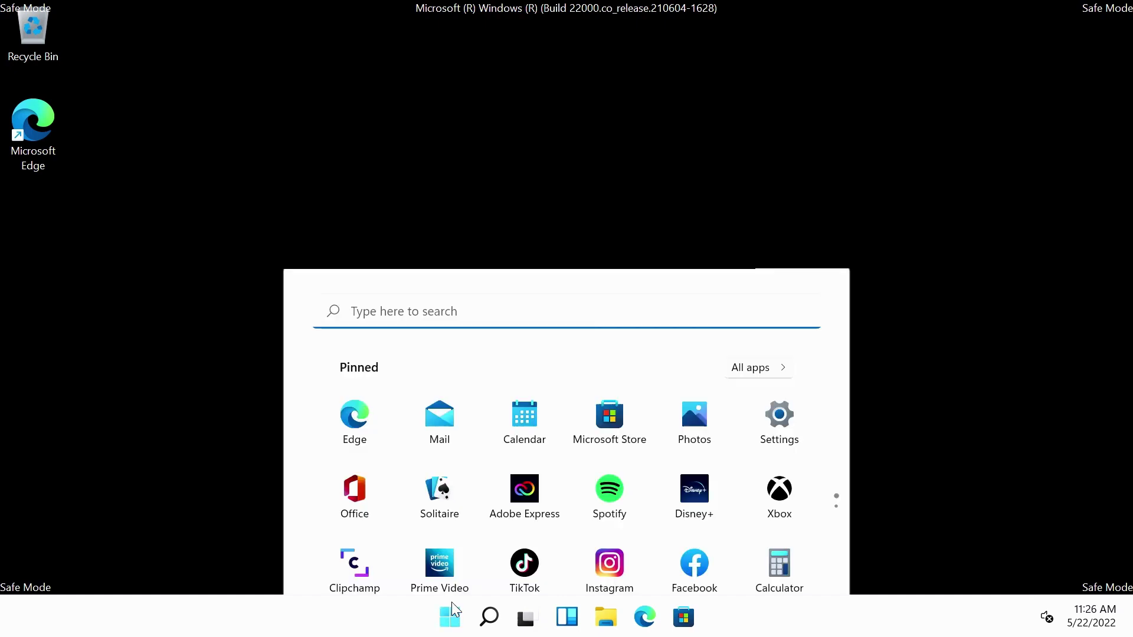
left_click(786, 558)
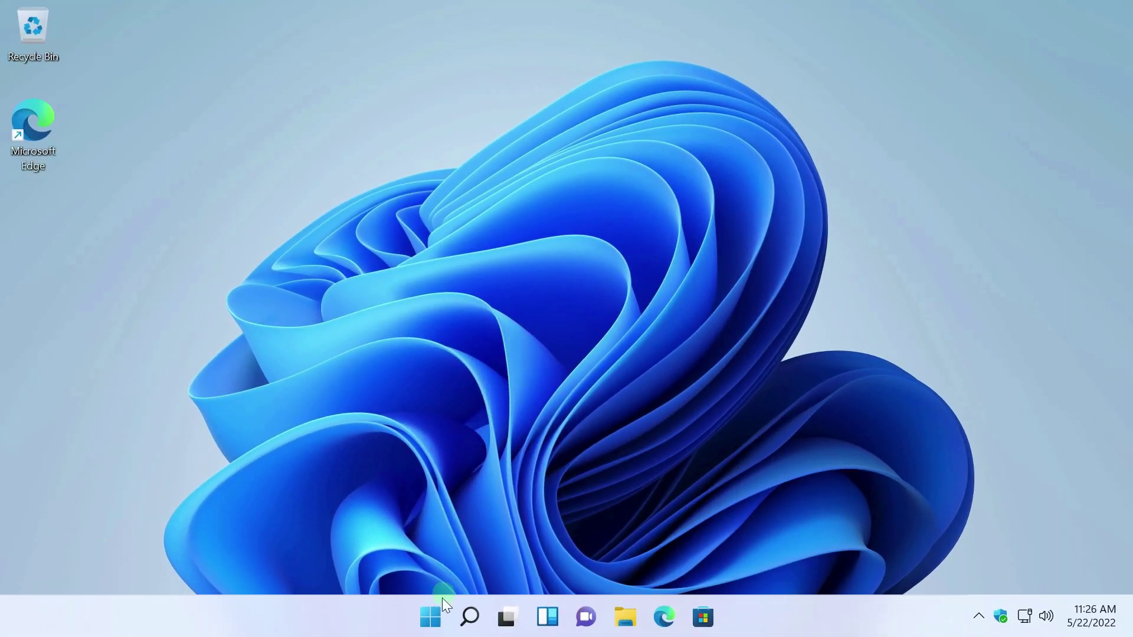
In Settings > System > Recovery, use Advanced startup's Restart now to reach the recovery menu.
left_click(431, 615)
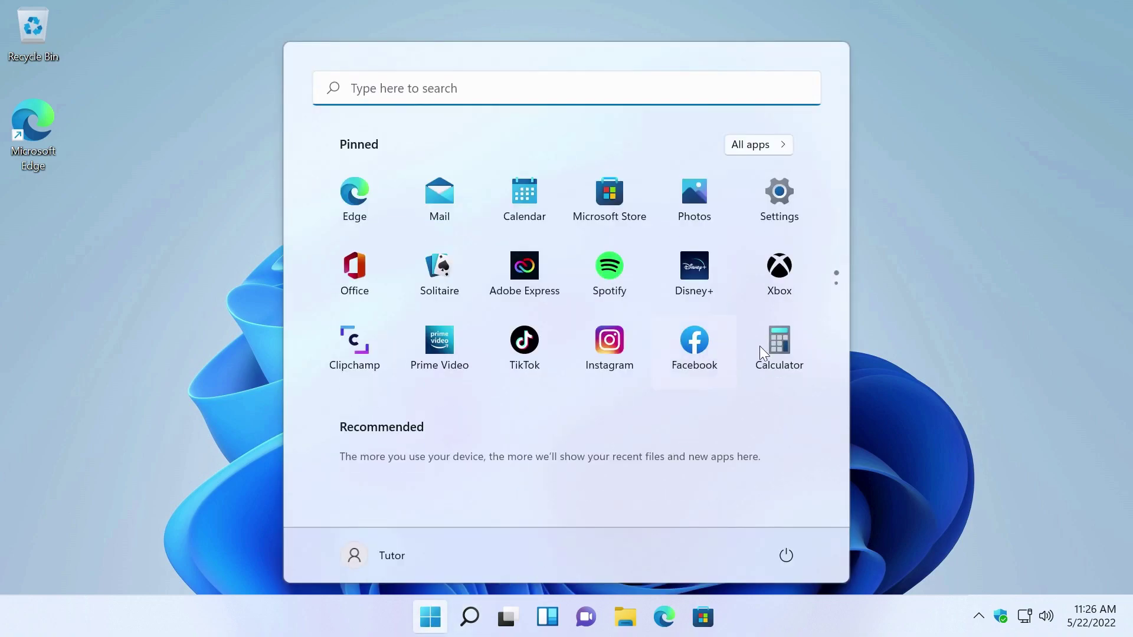
left_click(788, 204)
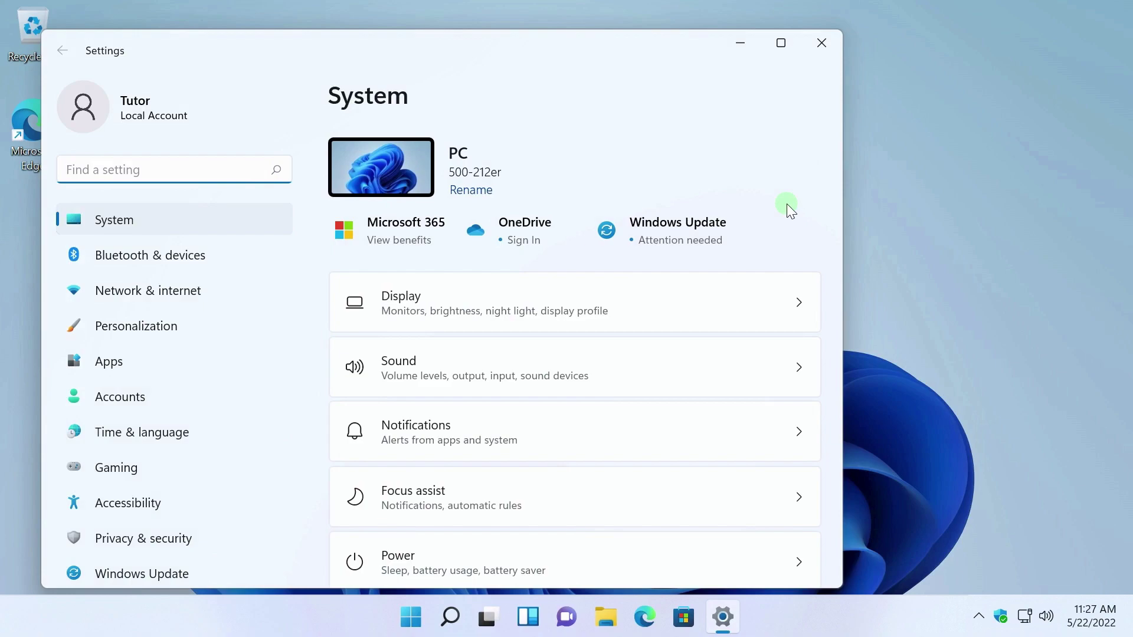
left_click(228, 219)
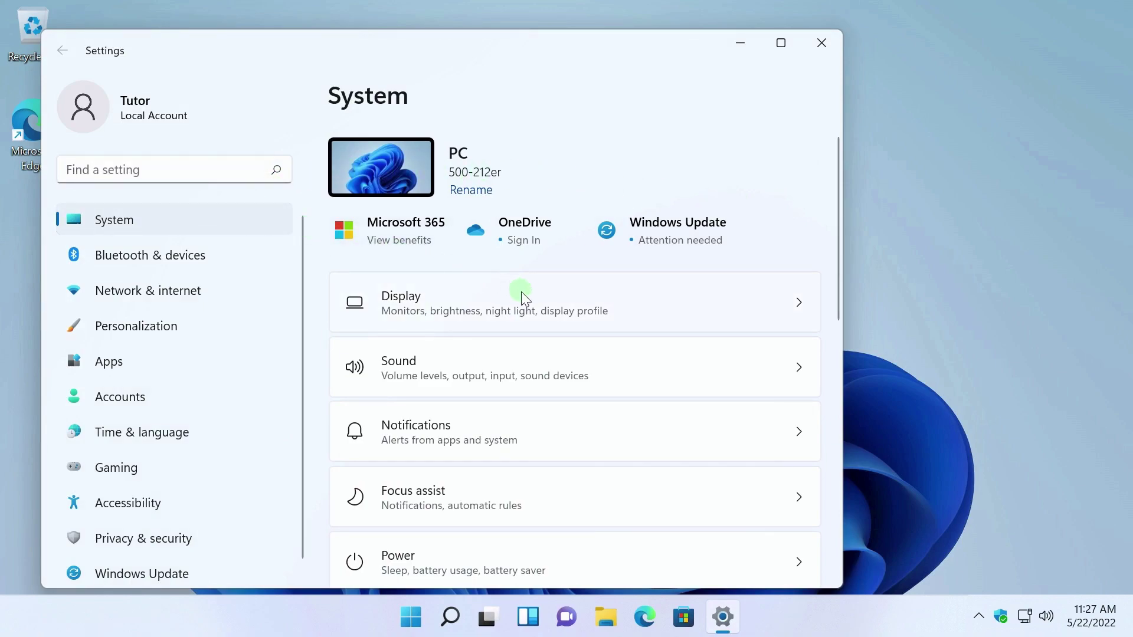
scroll(531, 301, "down", 1)
scroll(532, 304, "down", 2)
scroll(533, 304, "down", 1)
scroll(532, 304, "down", 2)
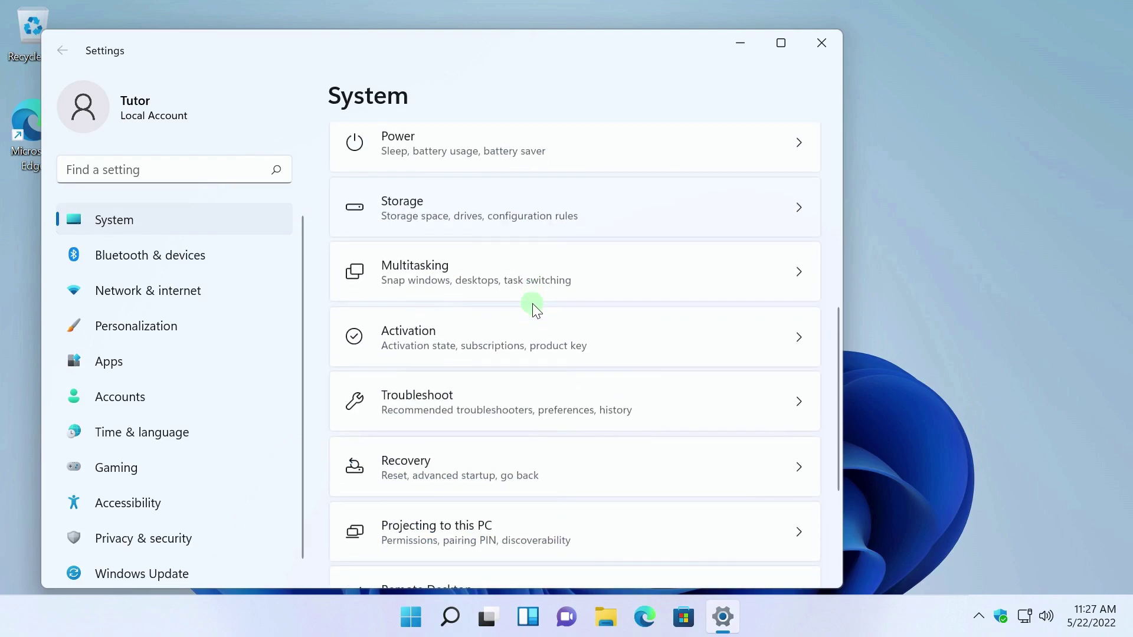
scroll(532, 304, "down", 3)
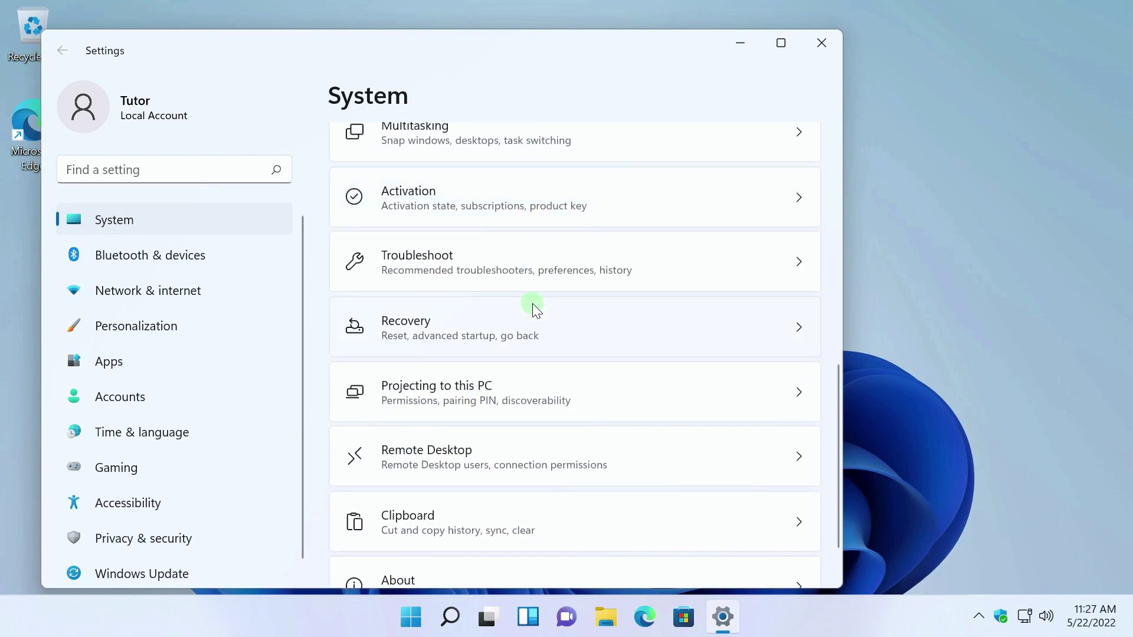
left_click(541, 329)
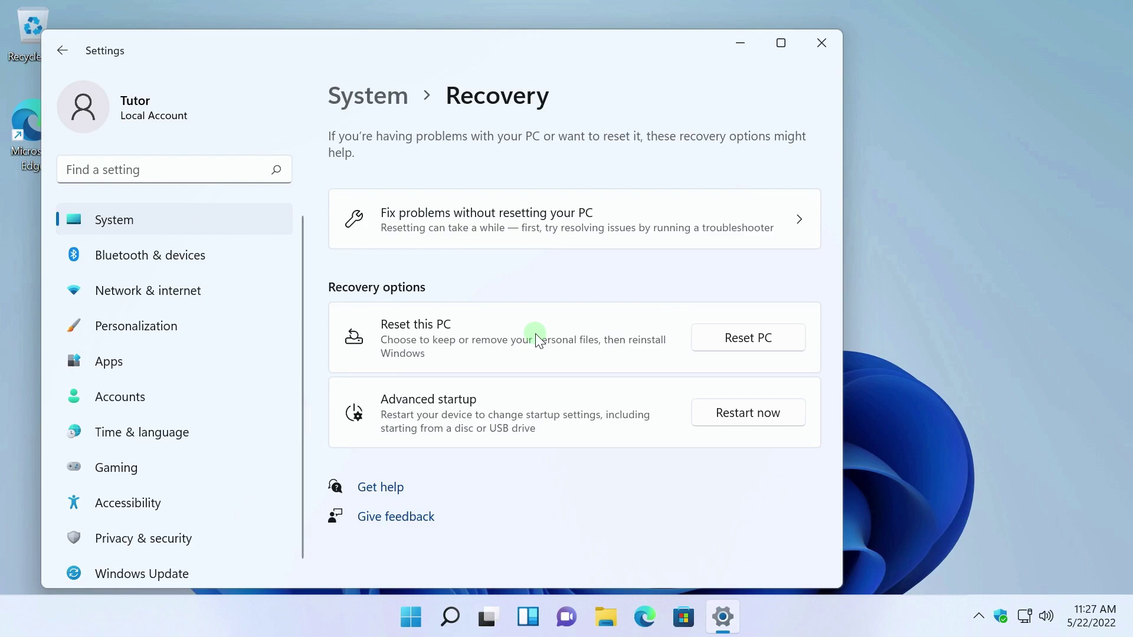
left_click(740, 416)
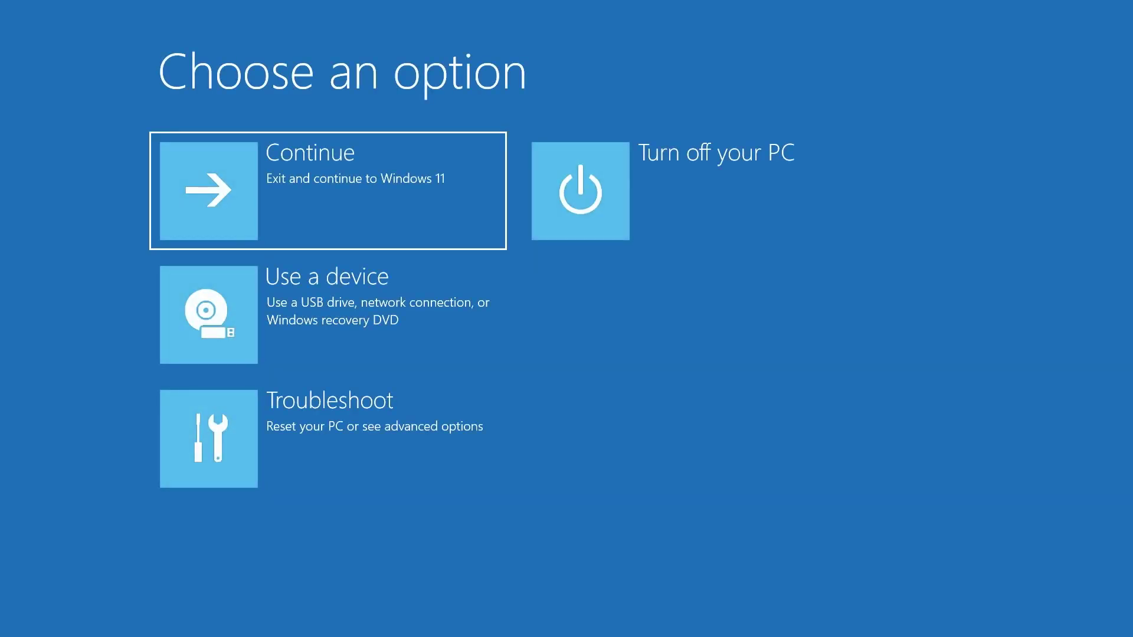
Select Troubleshoot and then Advanced options with the arrow keys and Enter.
key("Down")
key("Down")
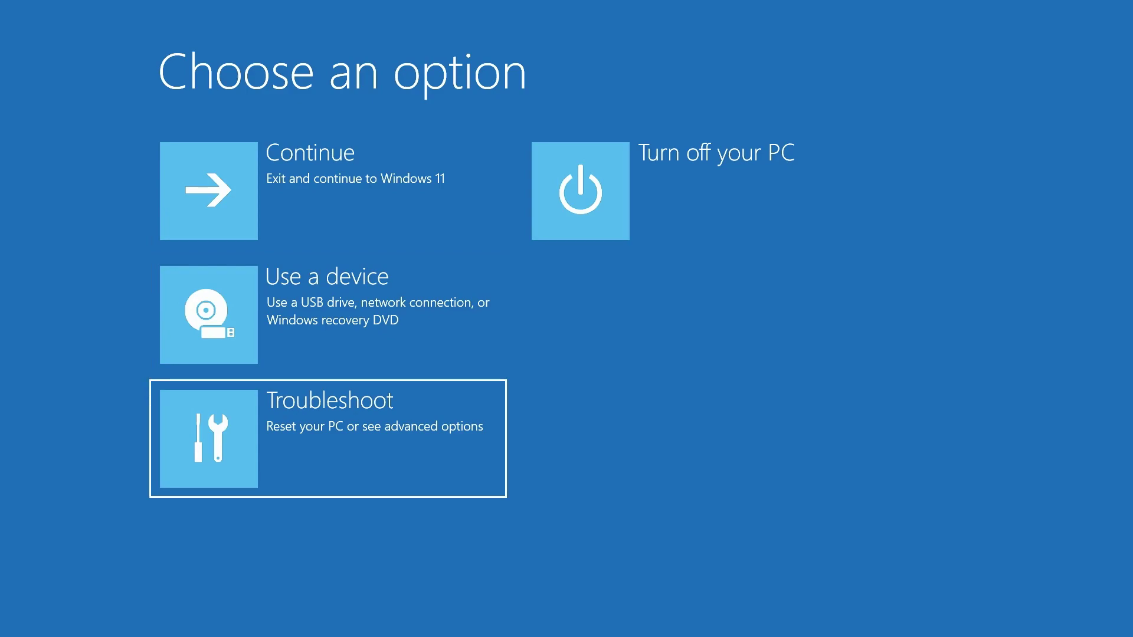
key("Return")
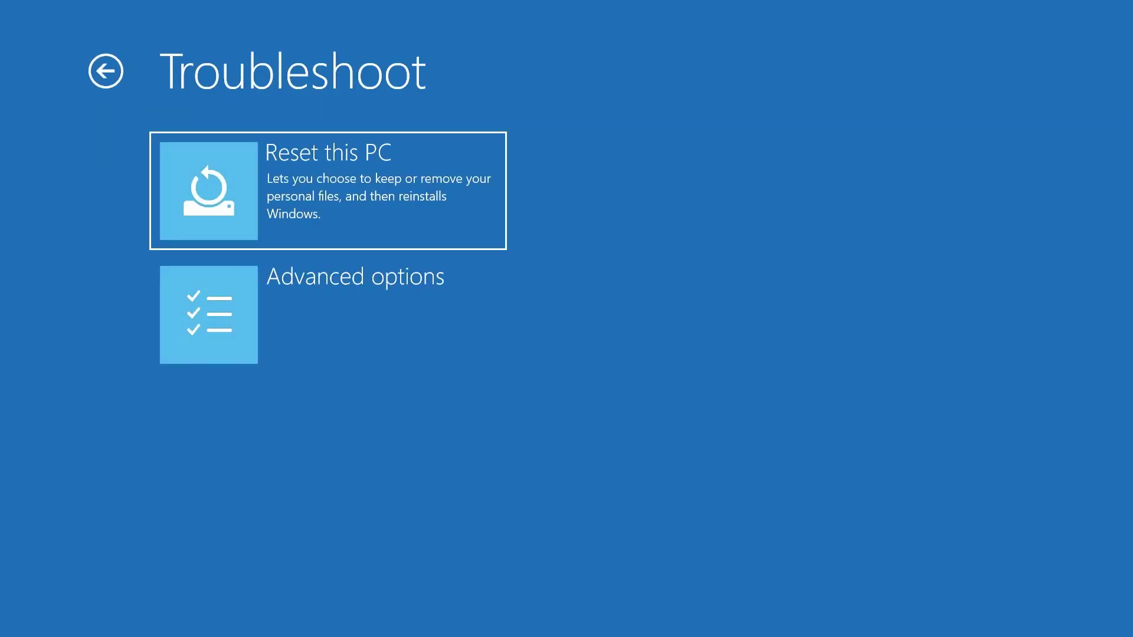
key("Down")
key("Return")
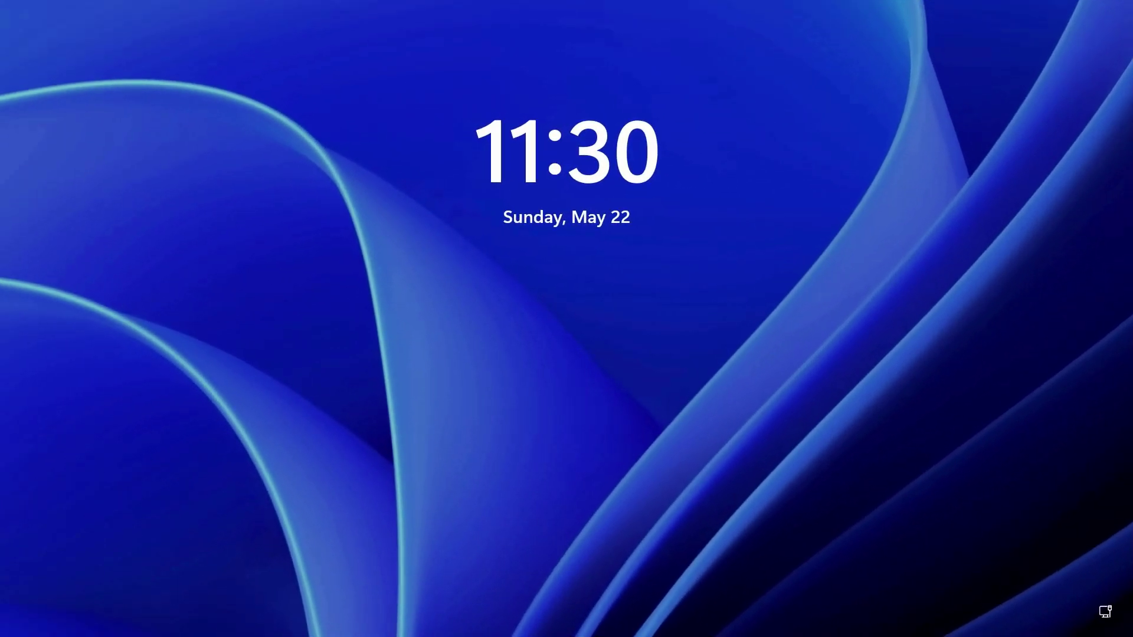
From the sign-in screen, hold Shift via the on-screen keyboard and Restart into the recovery menu.
left_click(570, 327)
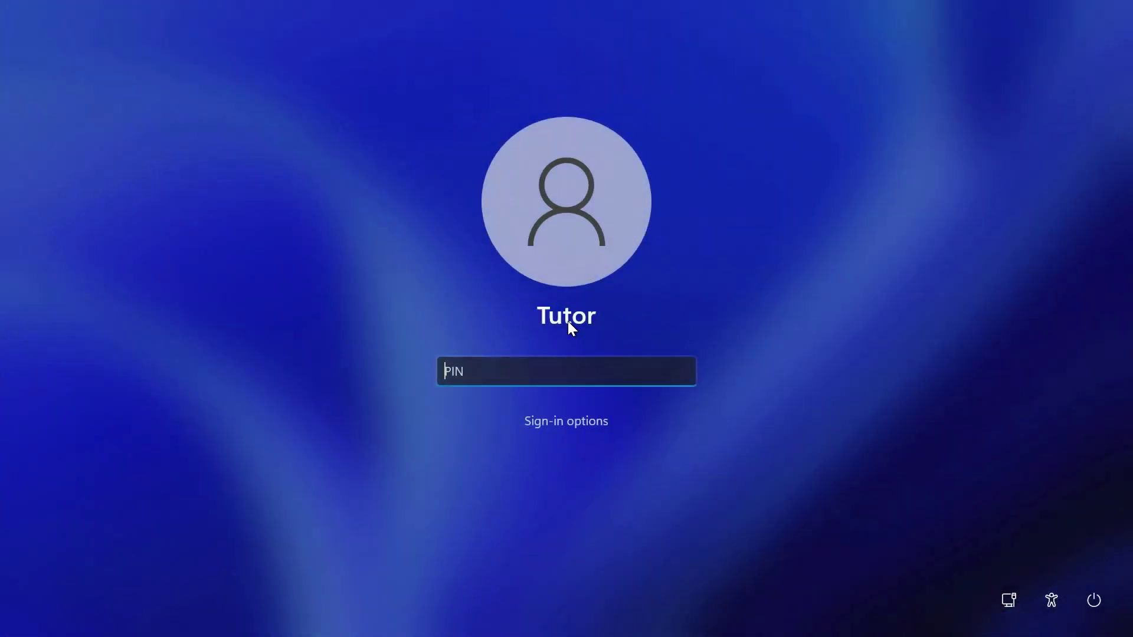
key("ctrl+super+o")
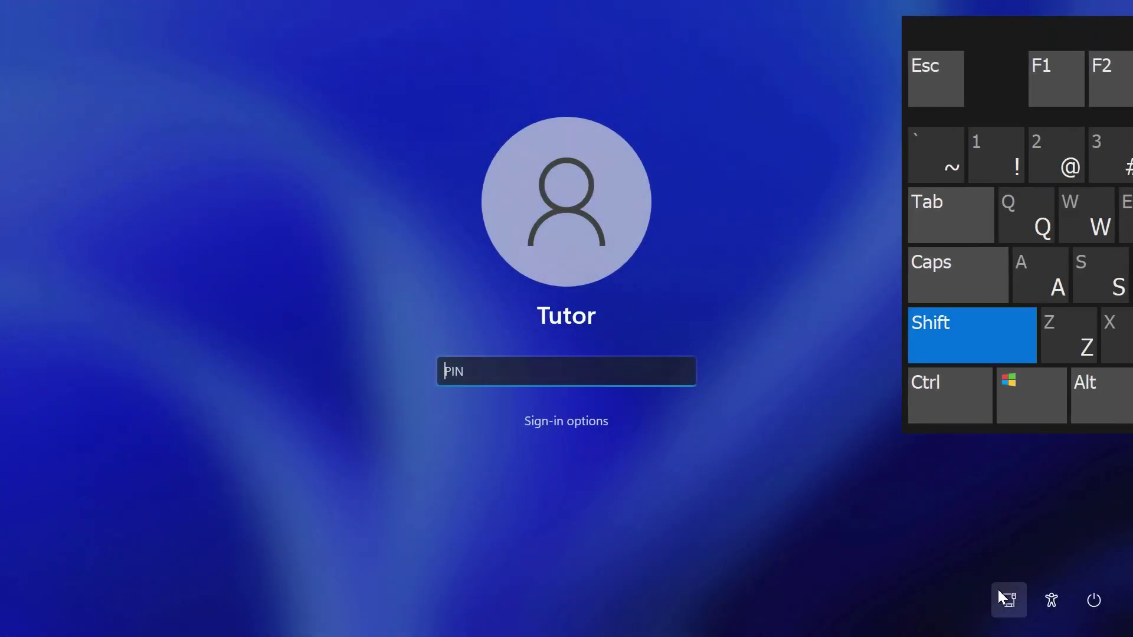
left_click(1099, 599)
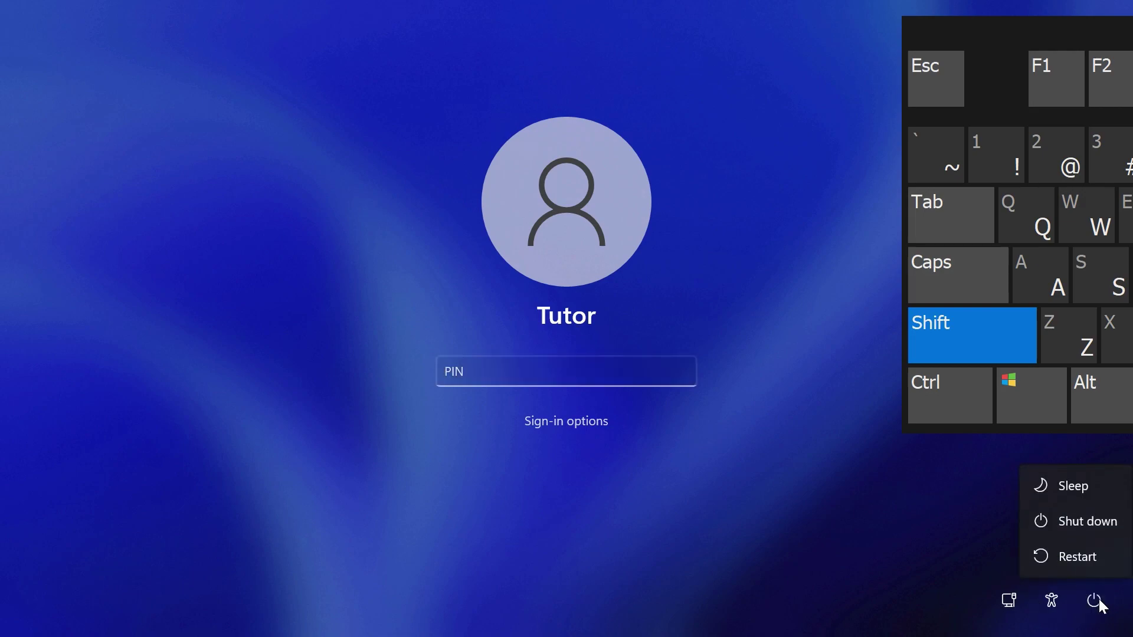
left_click(1097, 557)
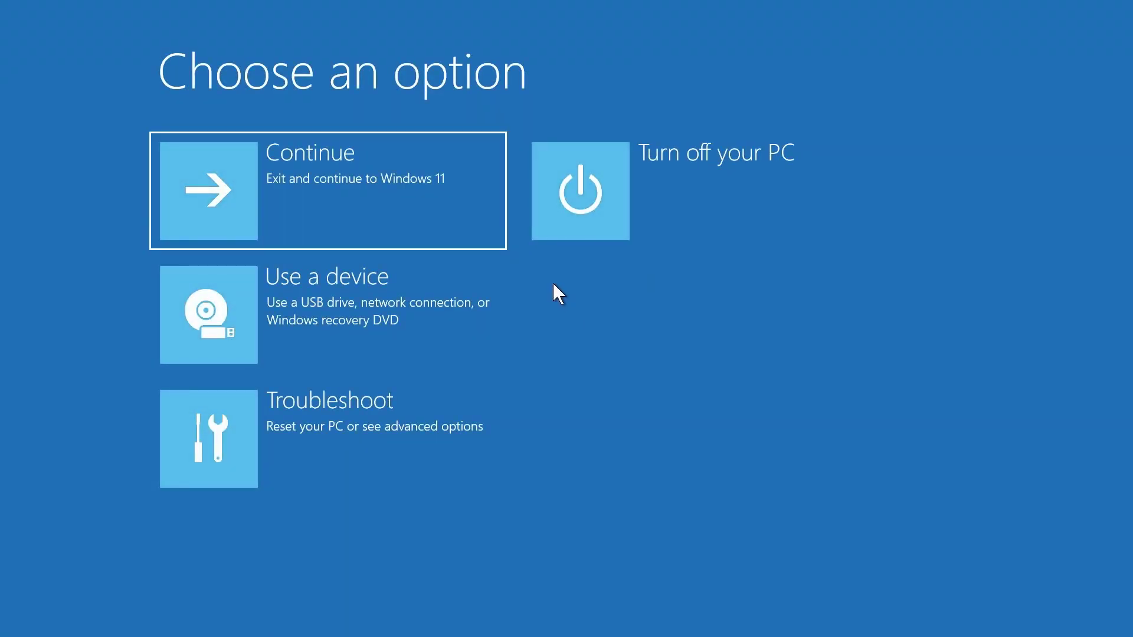
Choose Troubleshoot, Advanced options and Startup Settings in the recovery environment.
left_click(285, 426)
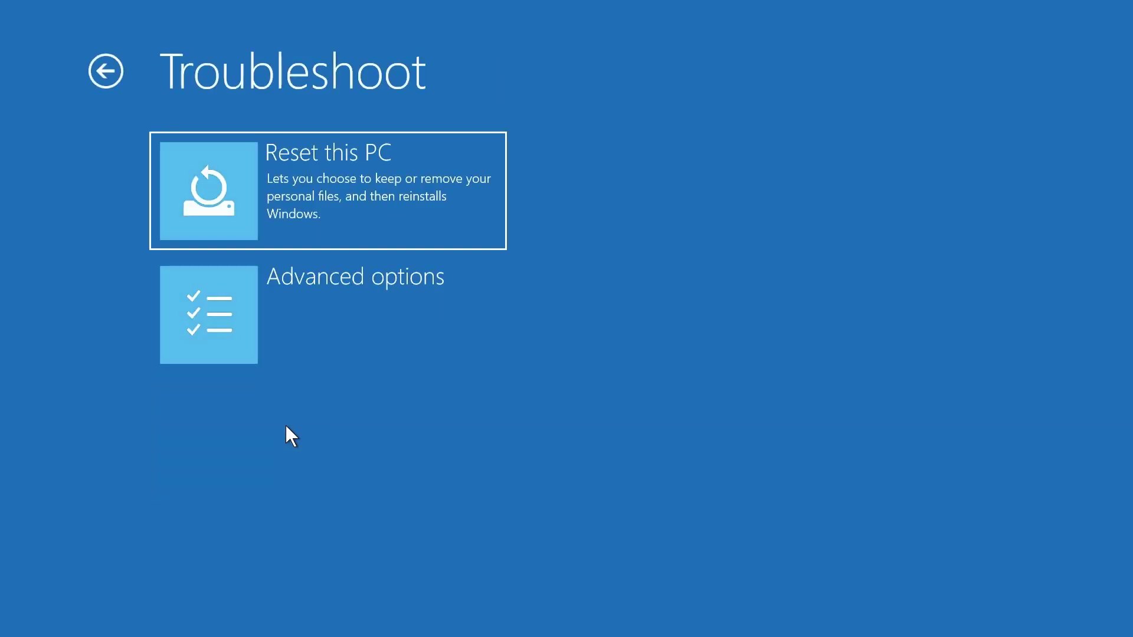
left_click(303, 335)
left_click(302, 329)
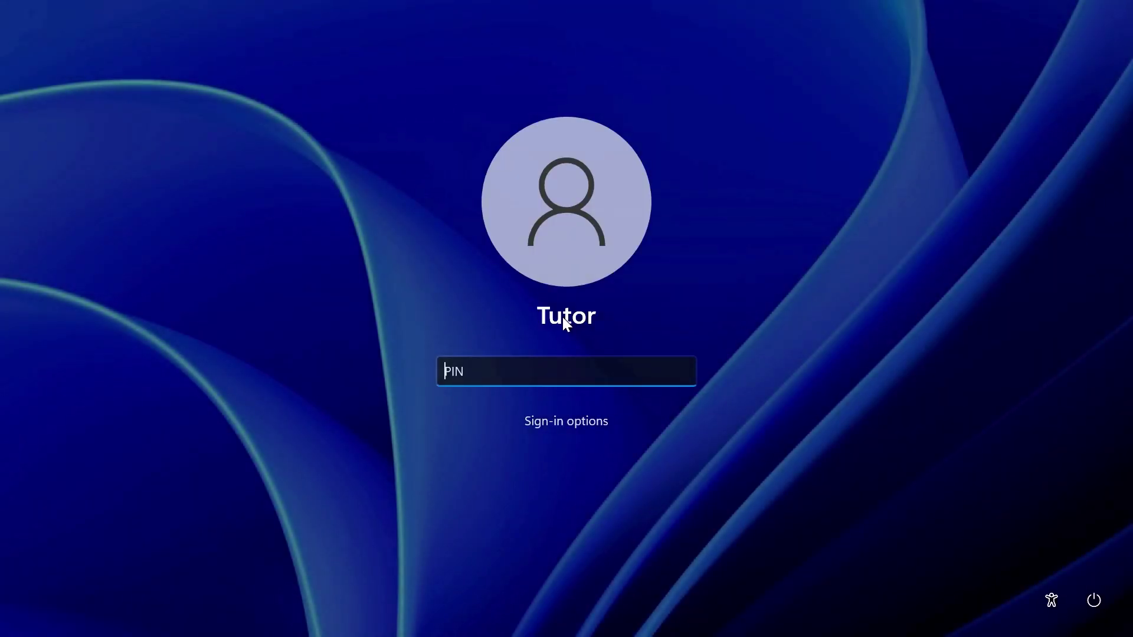
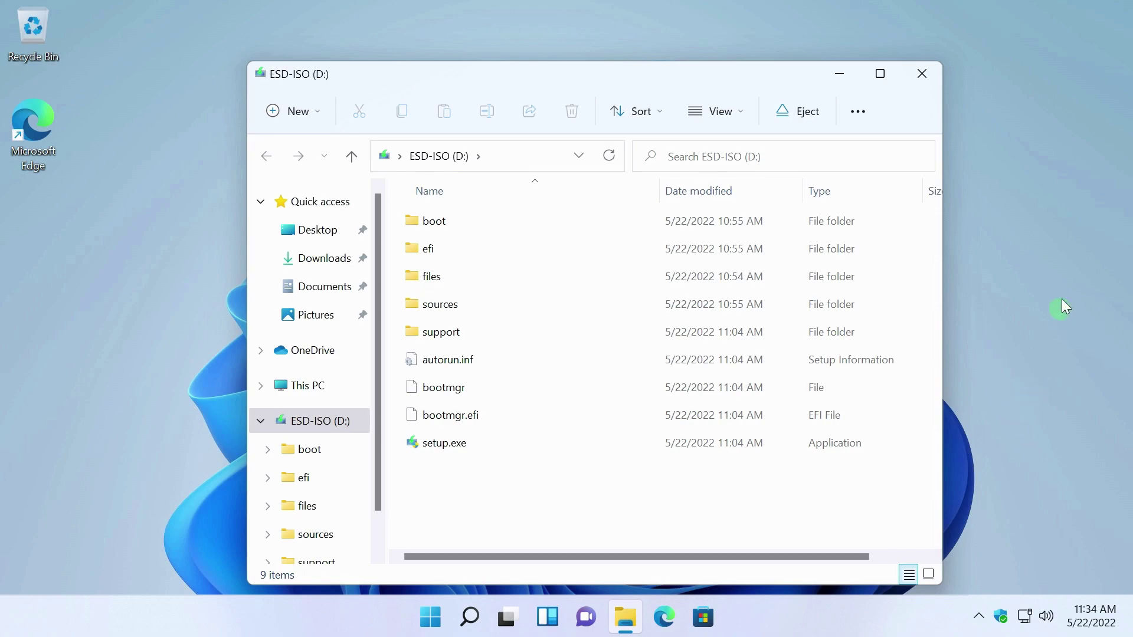
Close the flash drive window, restart from Start, and tap F9 to bring up the boot device menu.
left_click(922, 76)
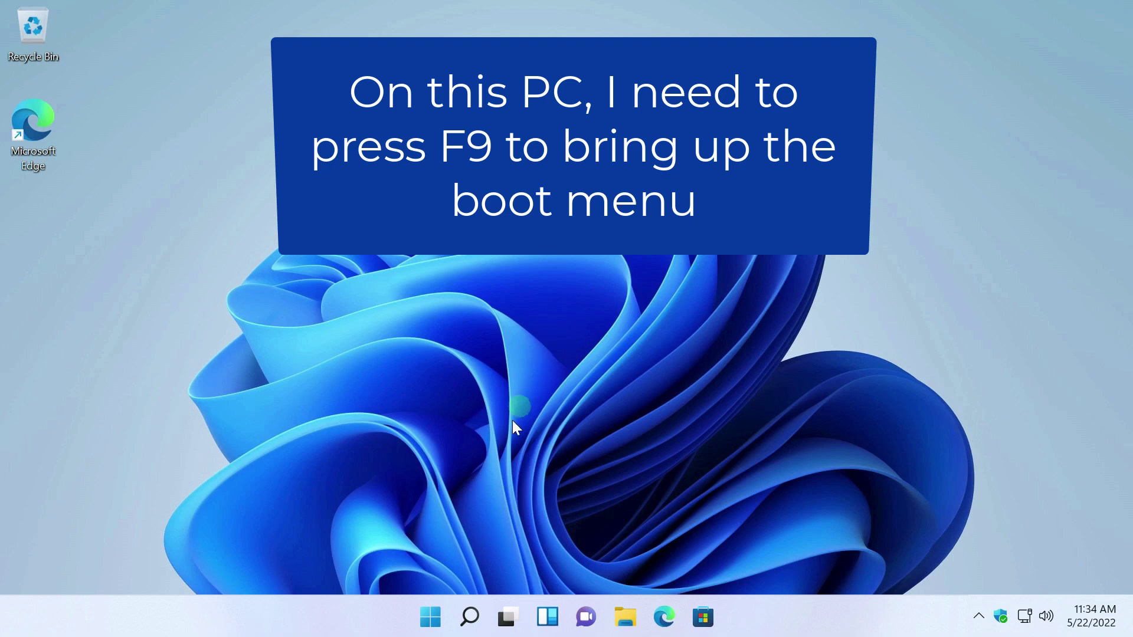
left_click(431, 619)
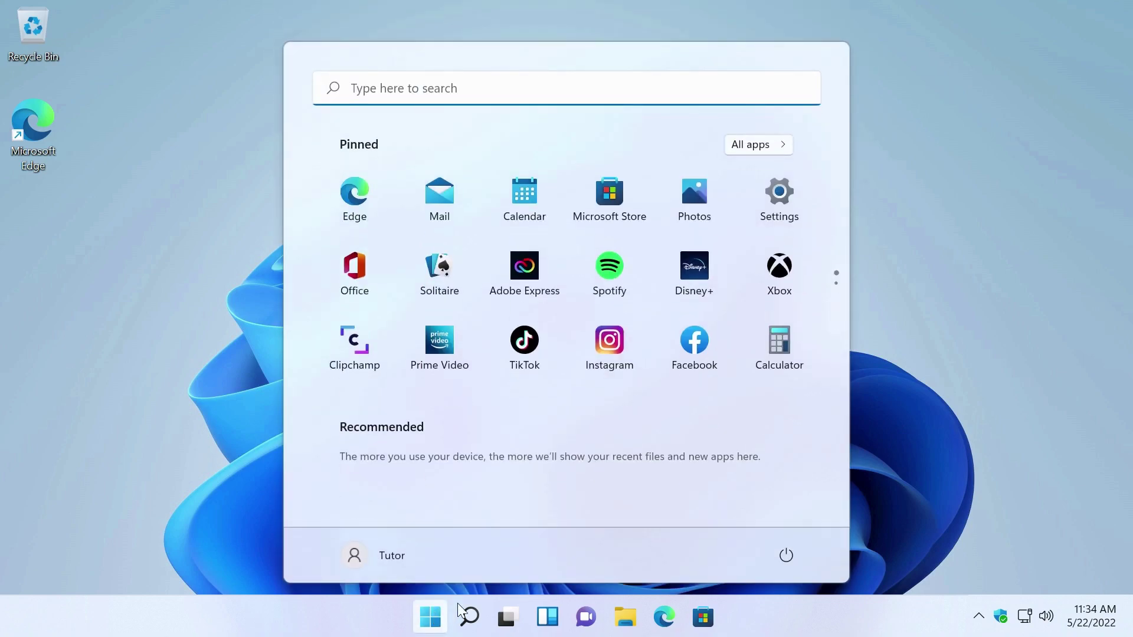
left_click(786, 556)
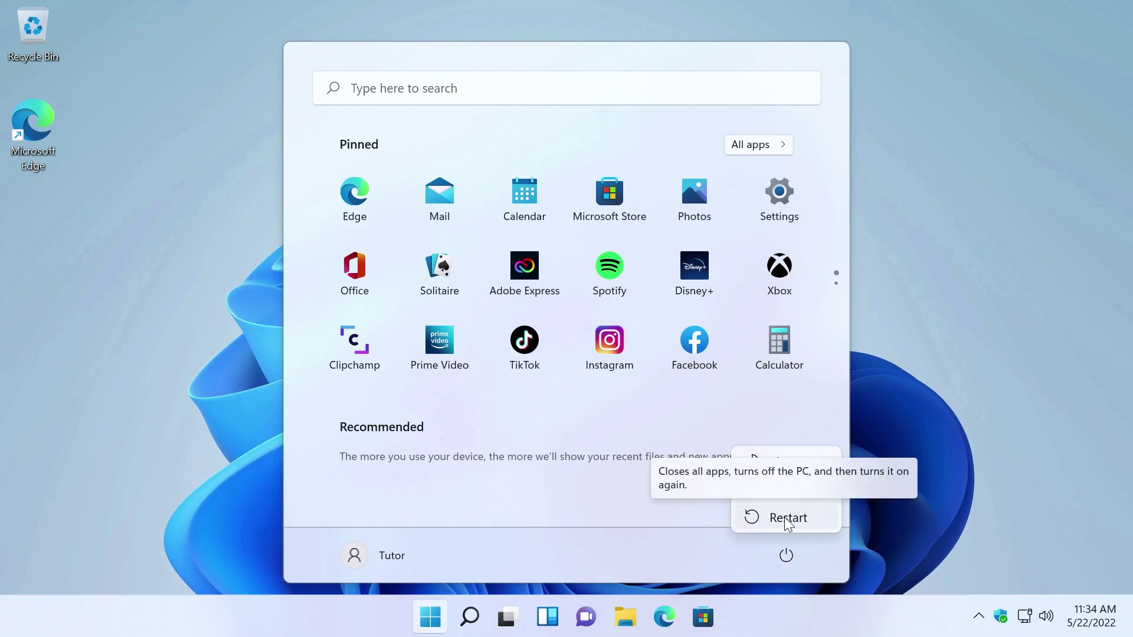
left_click(786, 520)
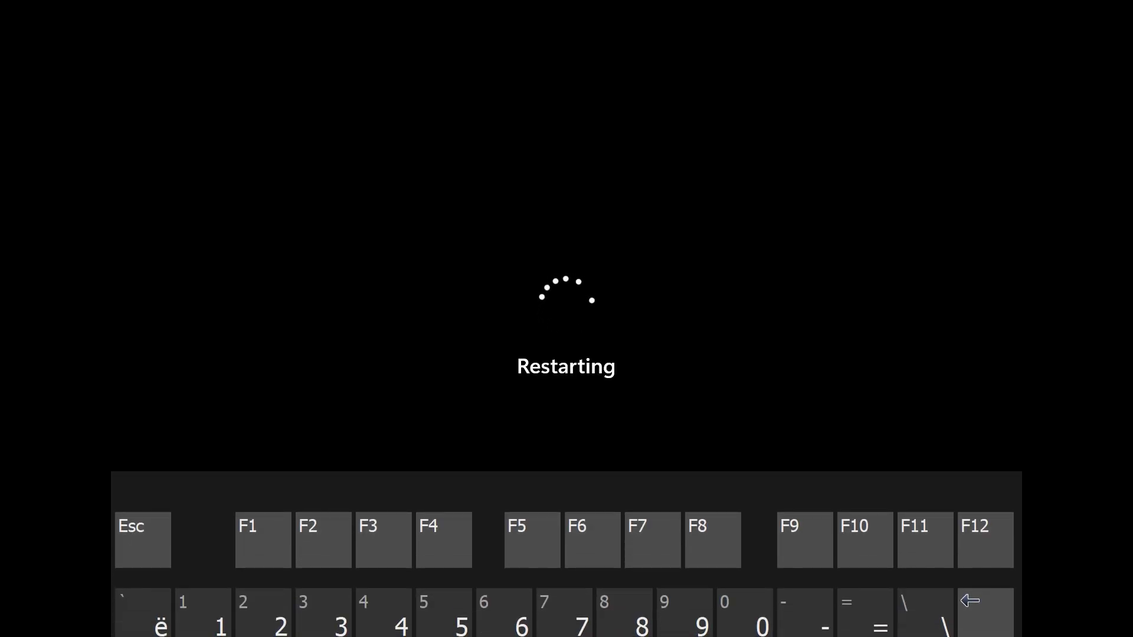
key("F9")
key("F9")
key("F9")
key("F9")
key("F9")
key("F9")
key("F9")
key("F9")
key("F9")
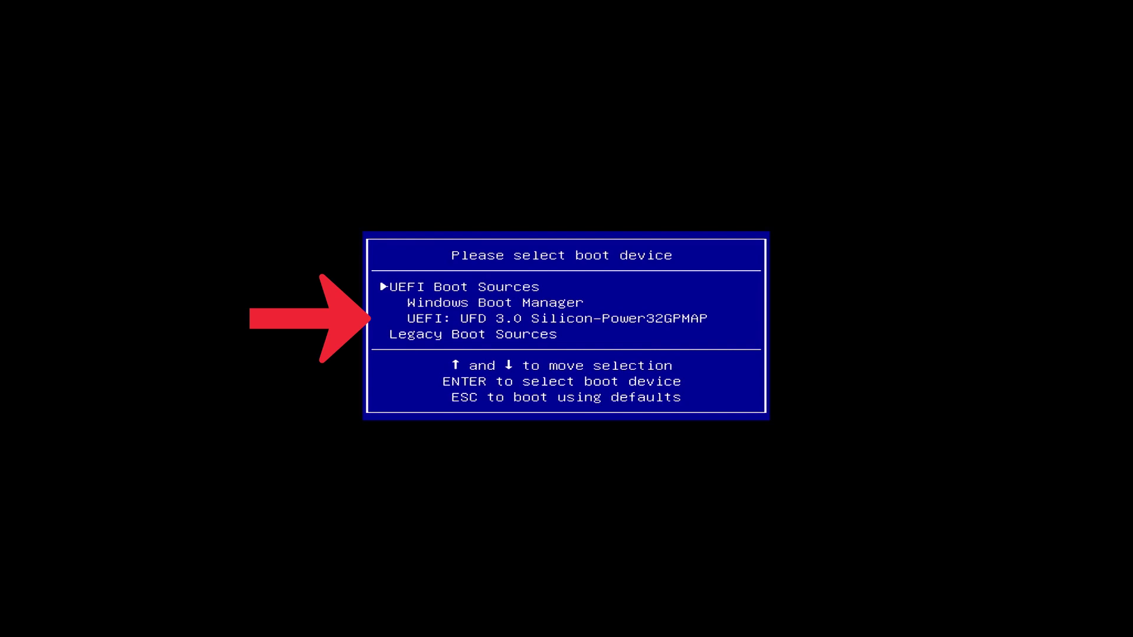
Select 'UEFI: UFD 3.0 Silicon-Power' as the boot device to launch Windows Setup.
key("Down")
key("Down")
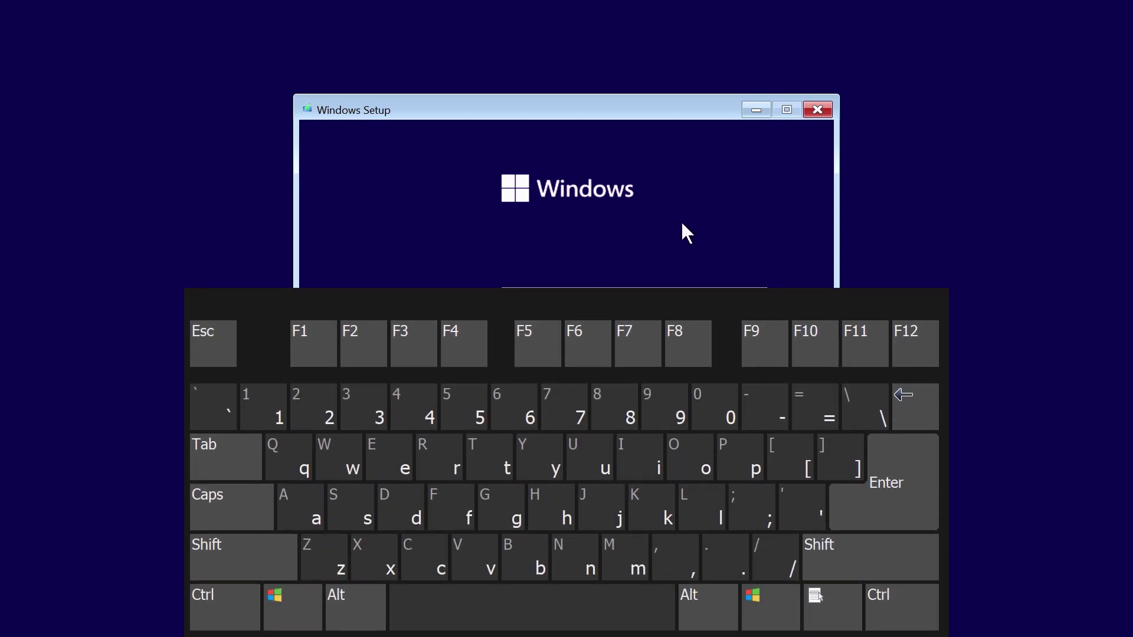
From Setup's Shift+F10 command prompt, run bcdedit /set {default} safeboot minimal.
key("shift")
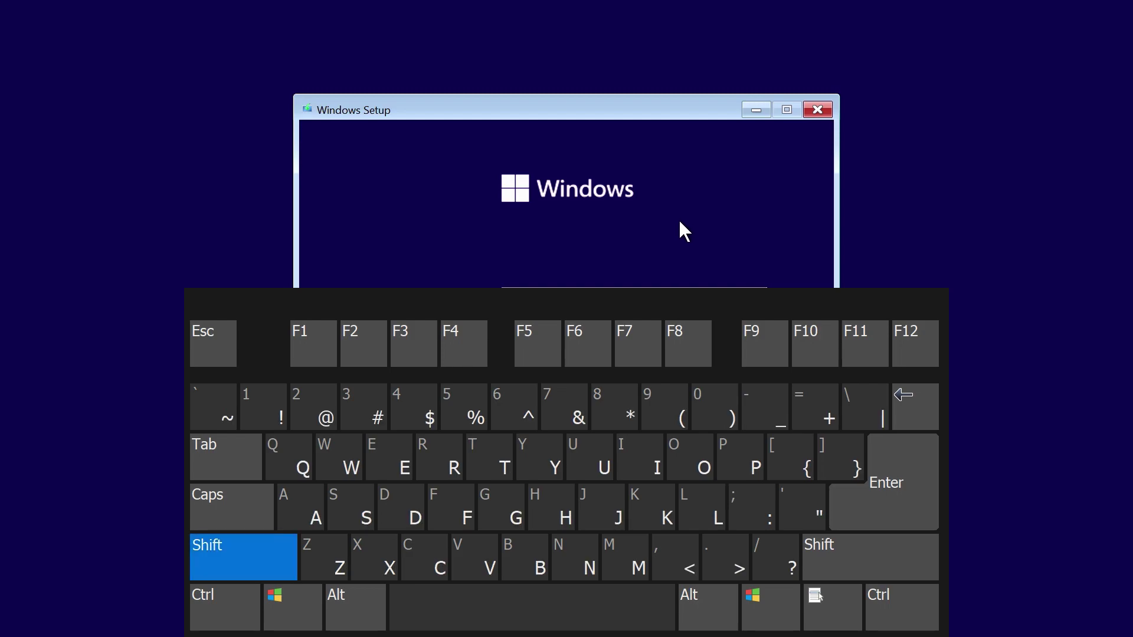
key("shift+F10")
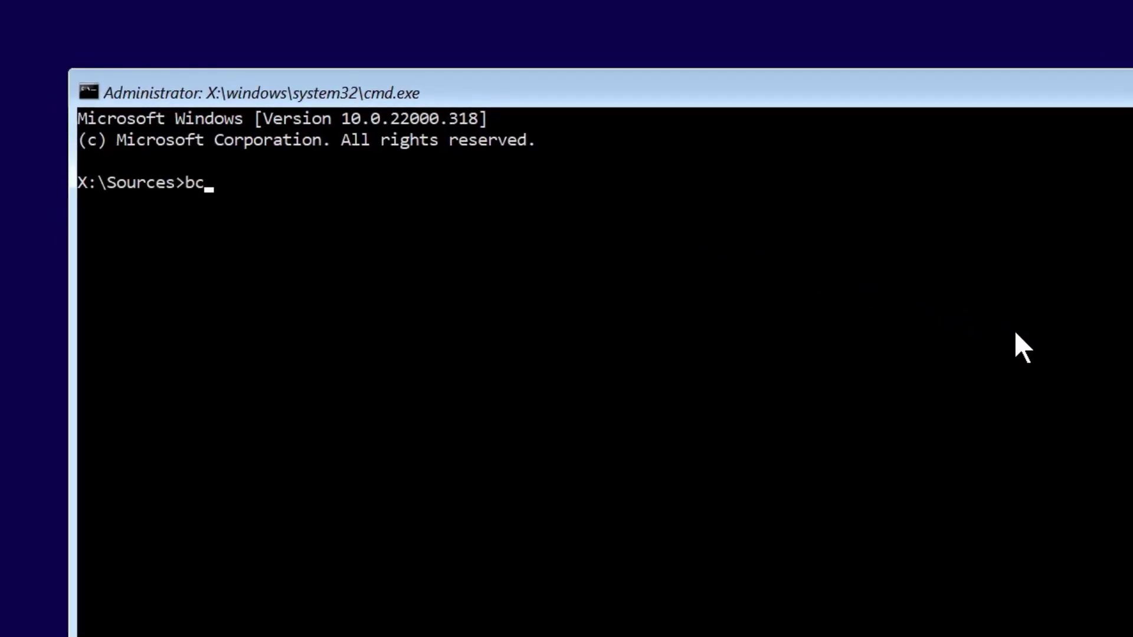
type("dedit /set ")
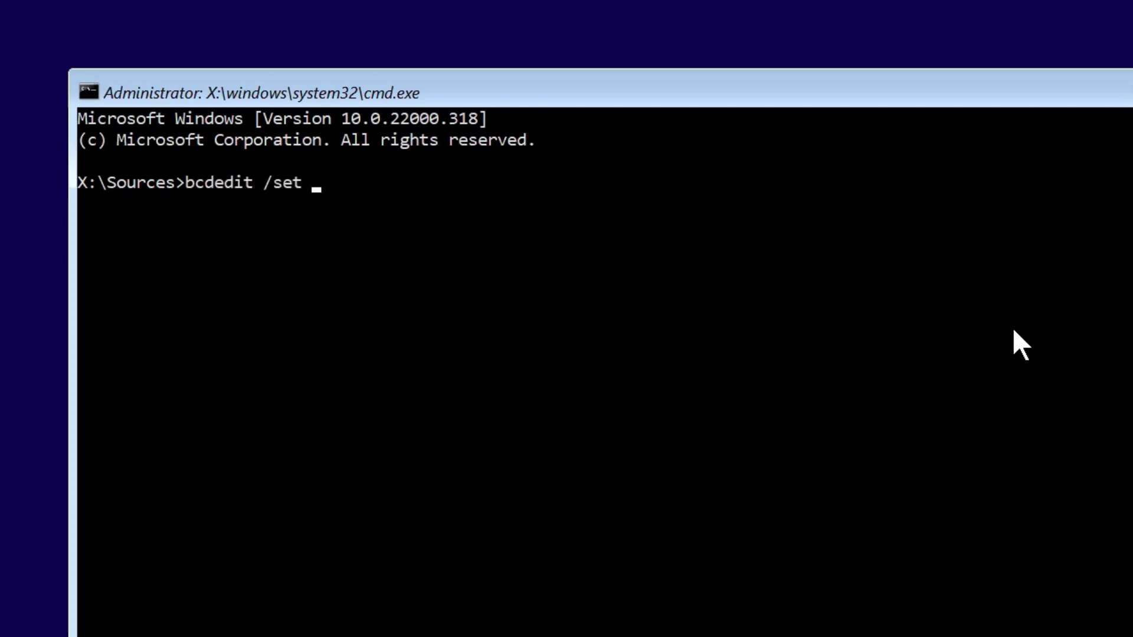
type("{default} s")
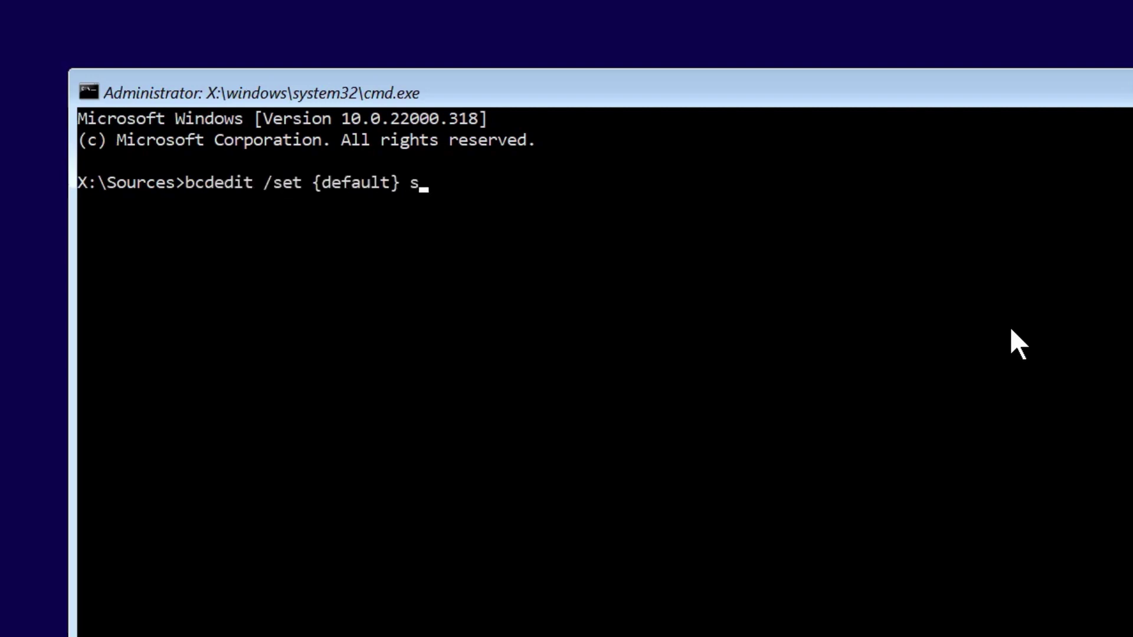
type("afeboot min")
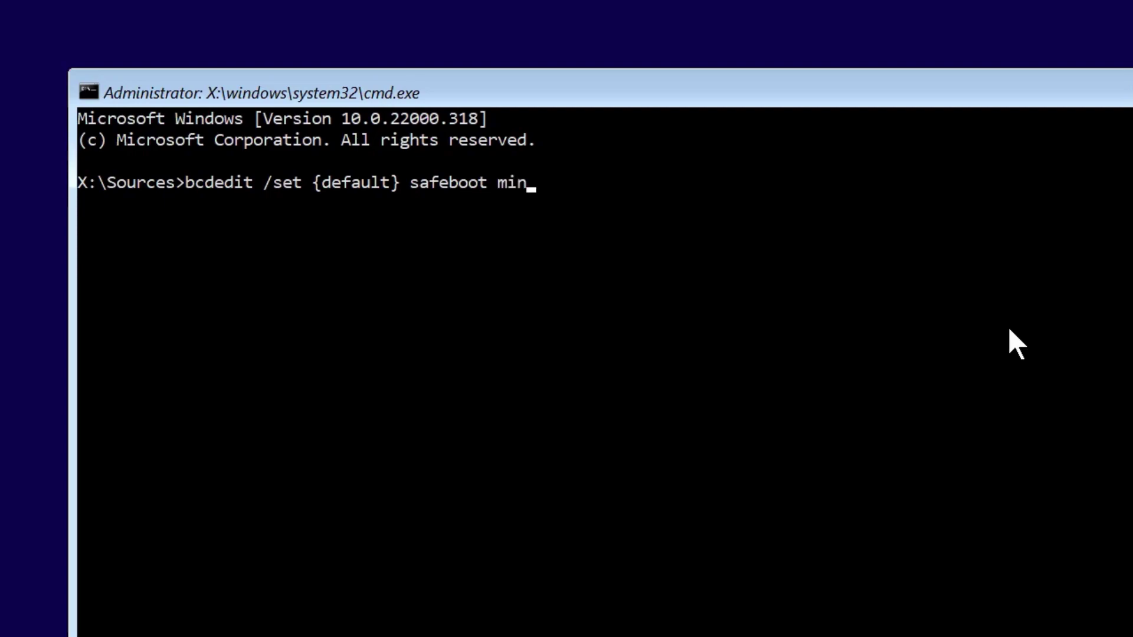
type("imal")
key("Return")
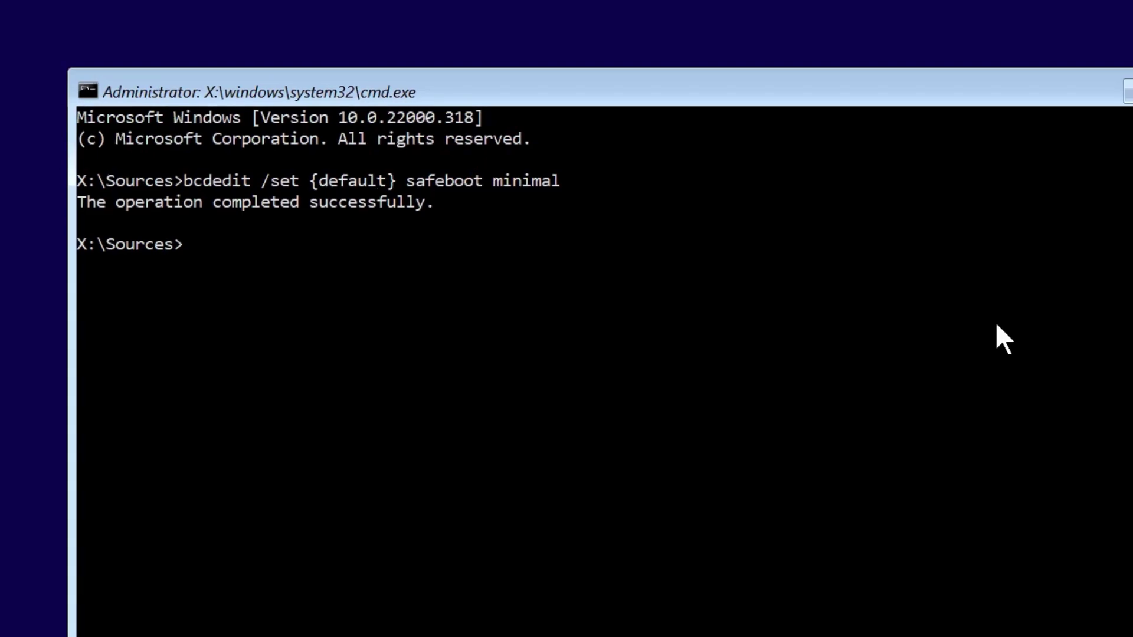
type("exit")
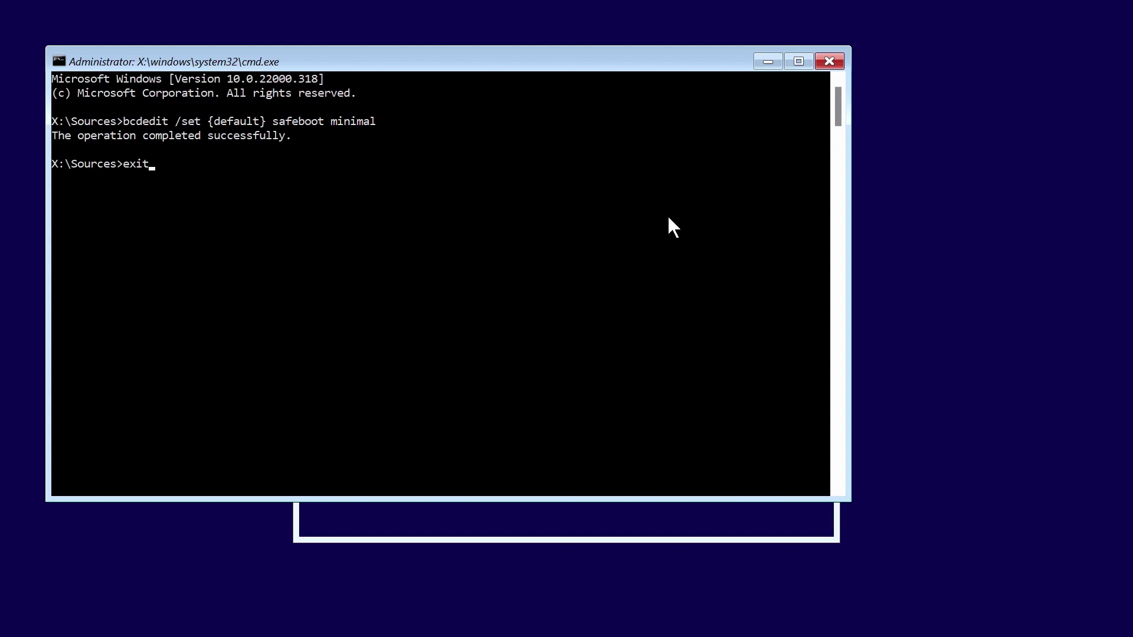
Exit the command prompt and cancel Windows Setup so the PC restarts to sign-in.
key("Return")
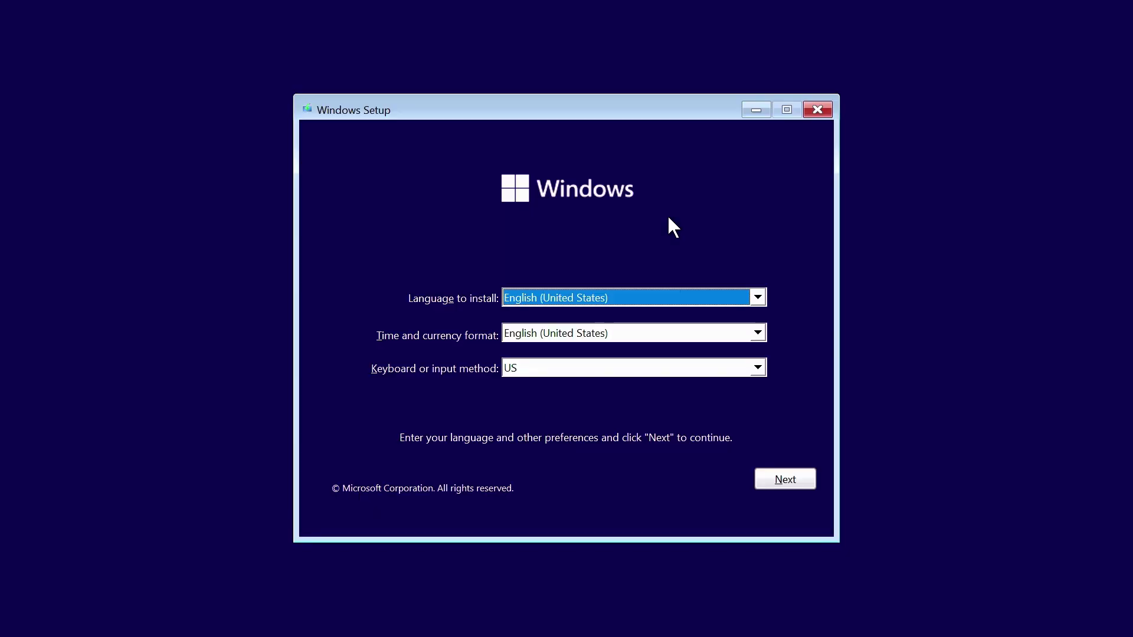
left_click(818, 110)
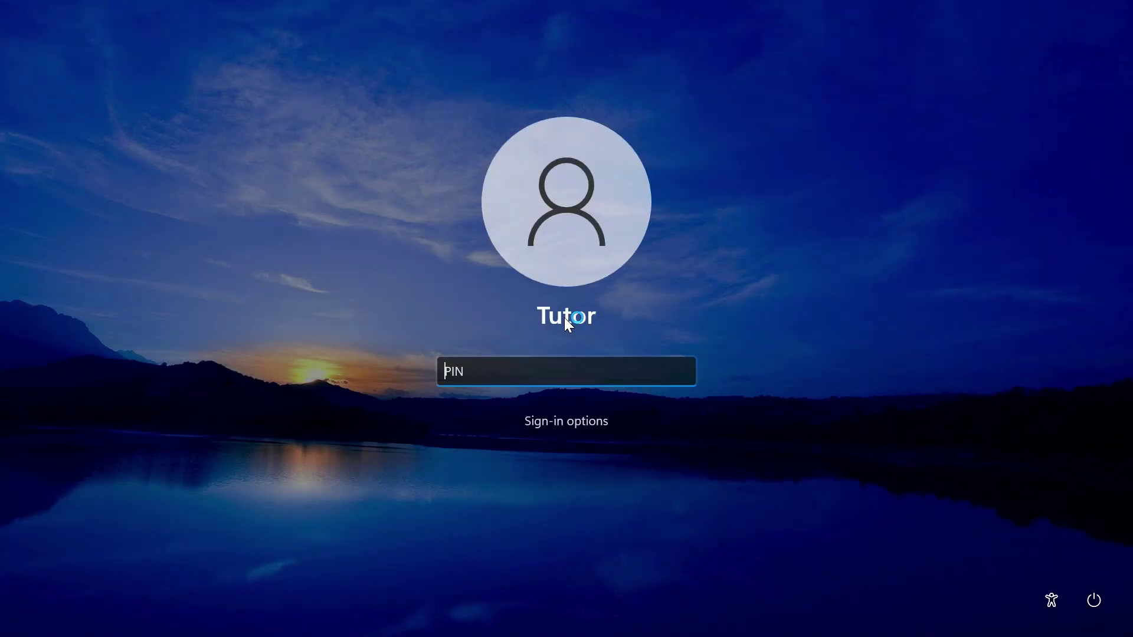
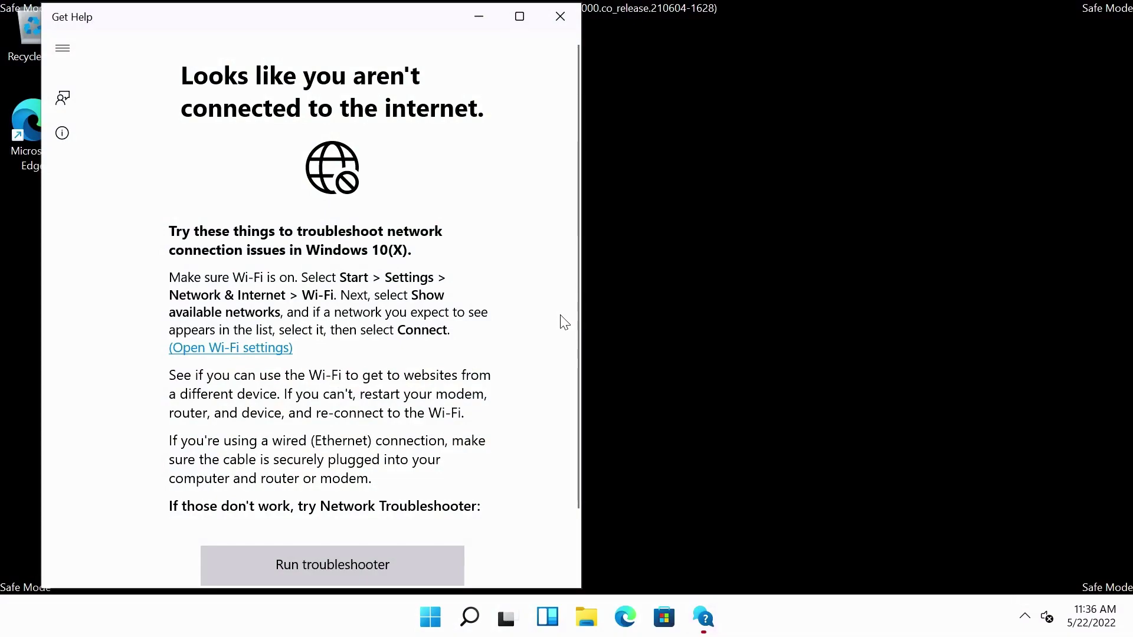
In msconfig's Boot options, uncheck Safe boot, confirm with OK, and restart.
key("super+r")
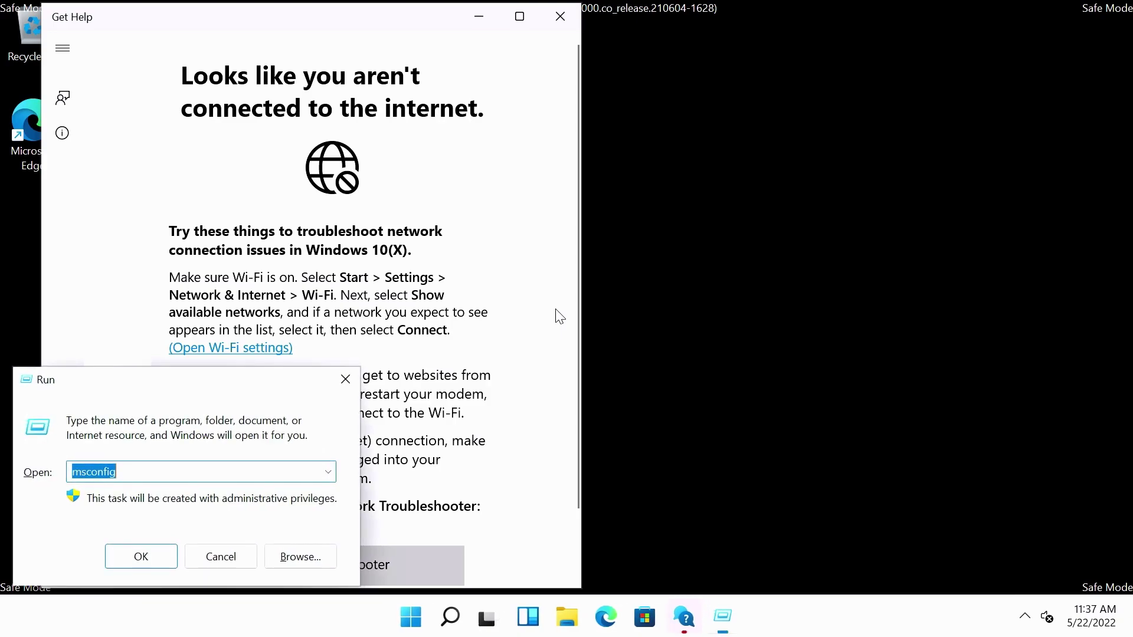
key("Return")
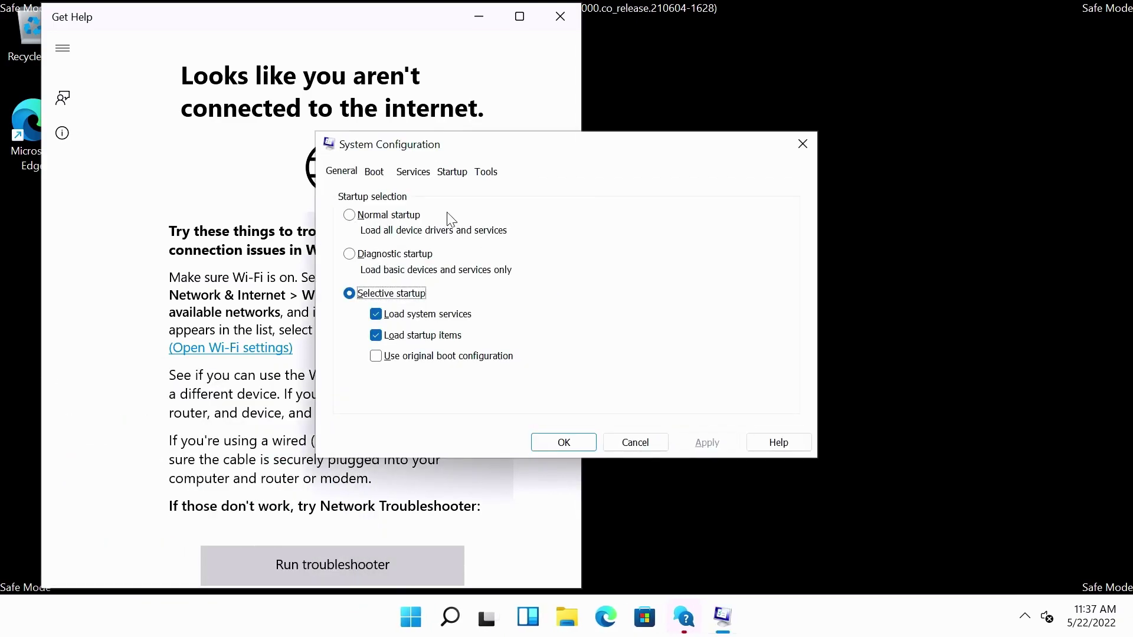
left_click(374, 174)
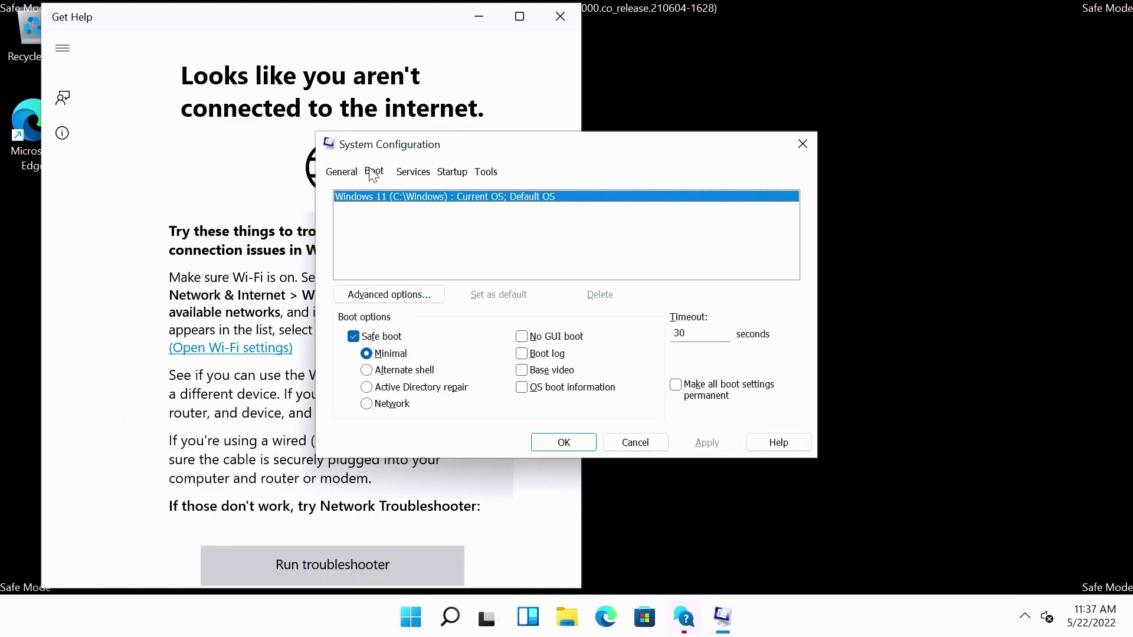
left_click(355, 337)
left_click(564, 443)
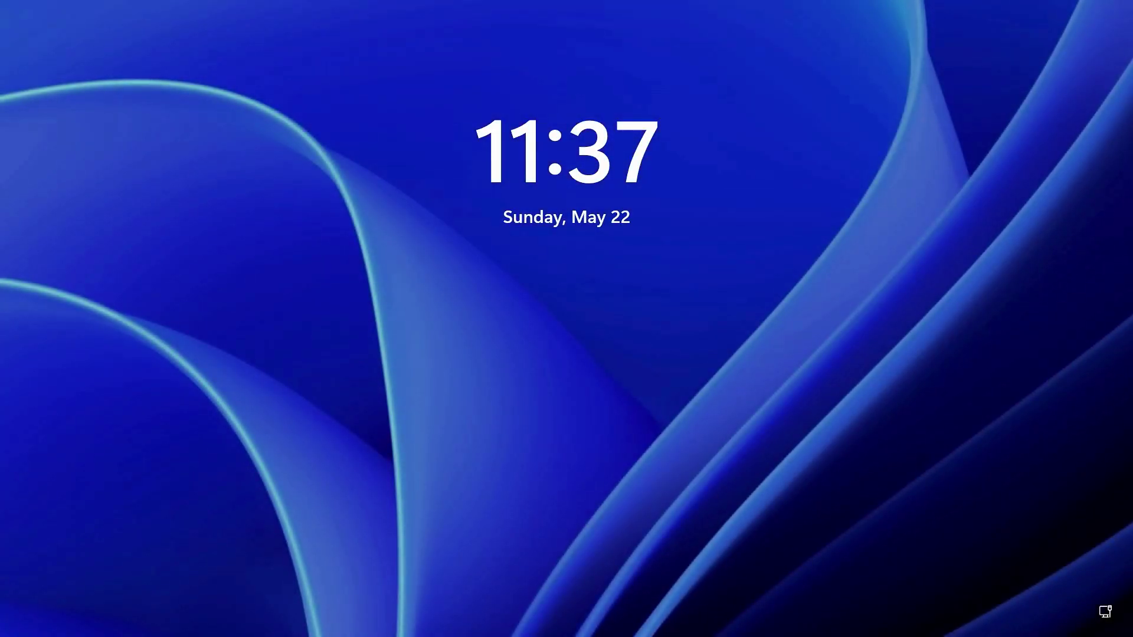
Dismiss the lock screen to reach the PIN sign-in for the normal desktop.
left_click(565, 317)
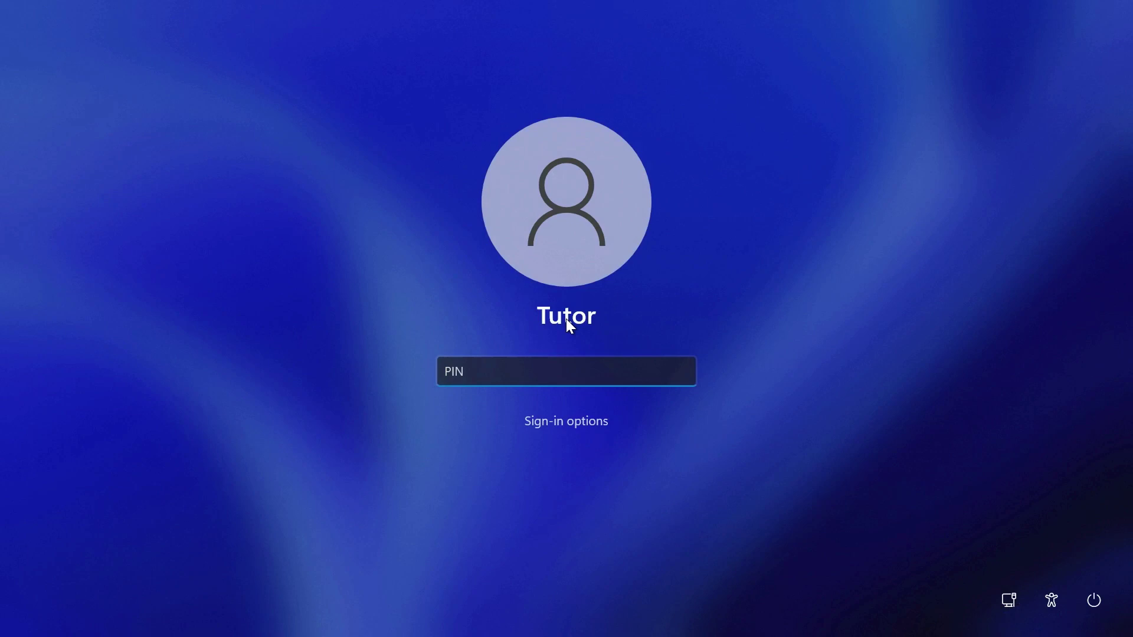
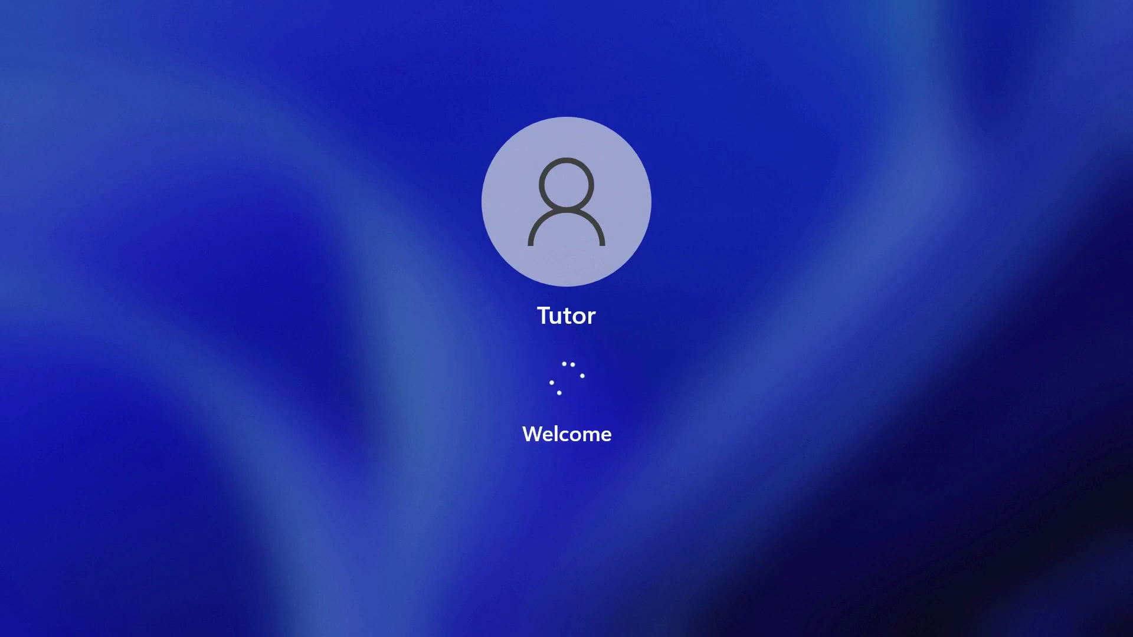